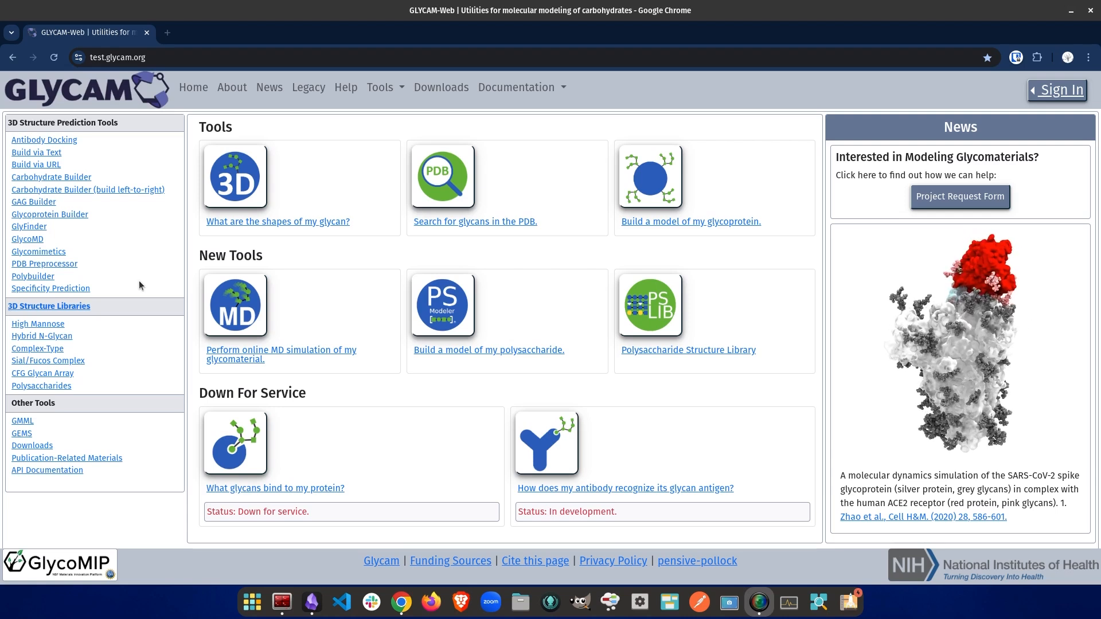
Open Polybuilder's Polysaccharide Structure Library and build the 3D model of Fully Methylated Cellulose with a repeat count of 10
{"action": "left_click", "coordinate": [37, 278]}
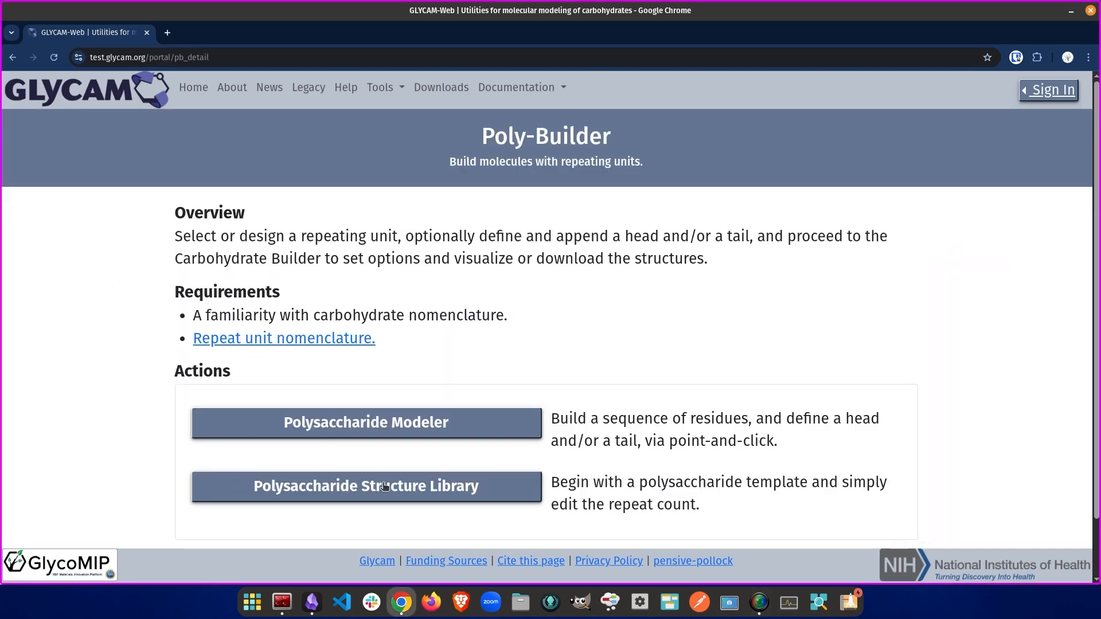
{"action": "left_click", "coordinate": [402, 488]}
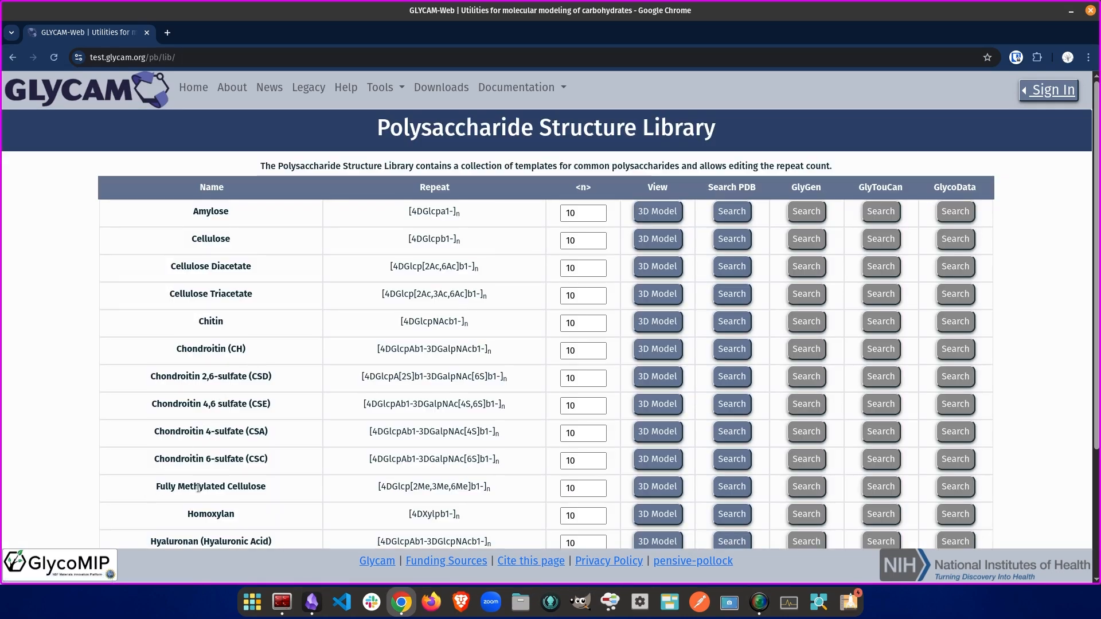
{"action": "triple_click", "coordinate": [266, 483]}
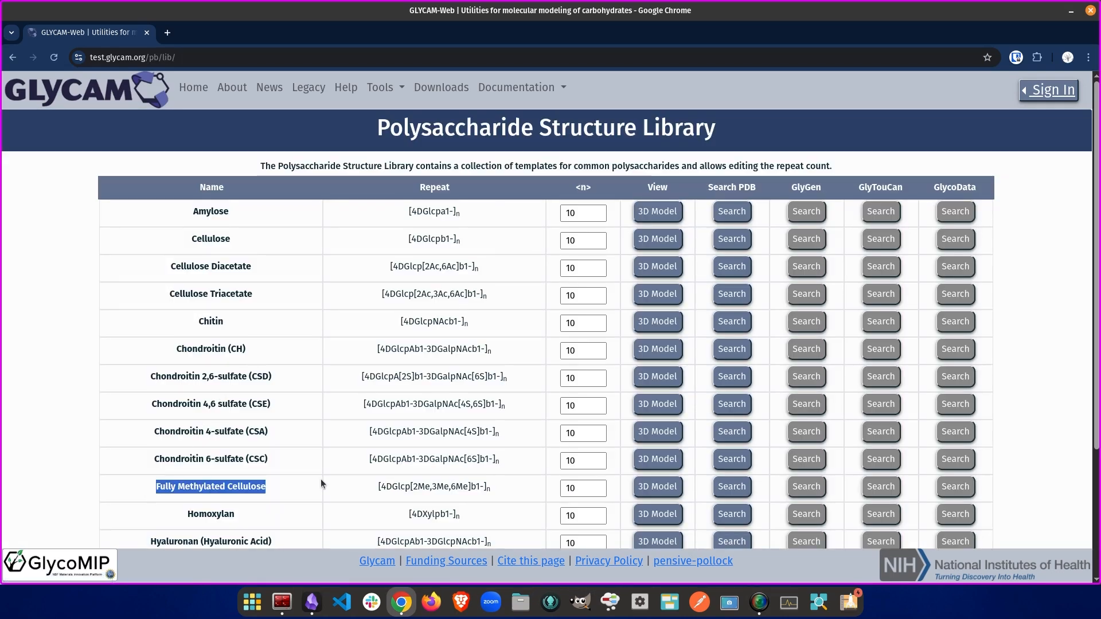
{"action": "left_click", "coordinate": [322, 479]}
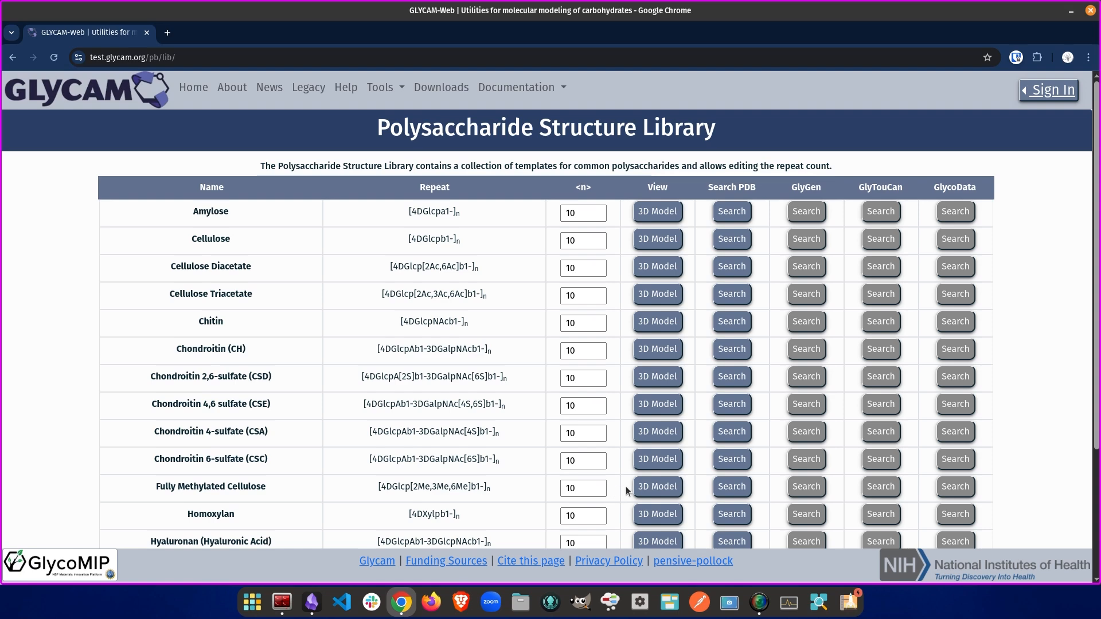
{"action": "left_click", "coordinate": [651, 486]}
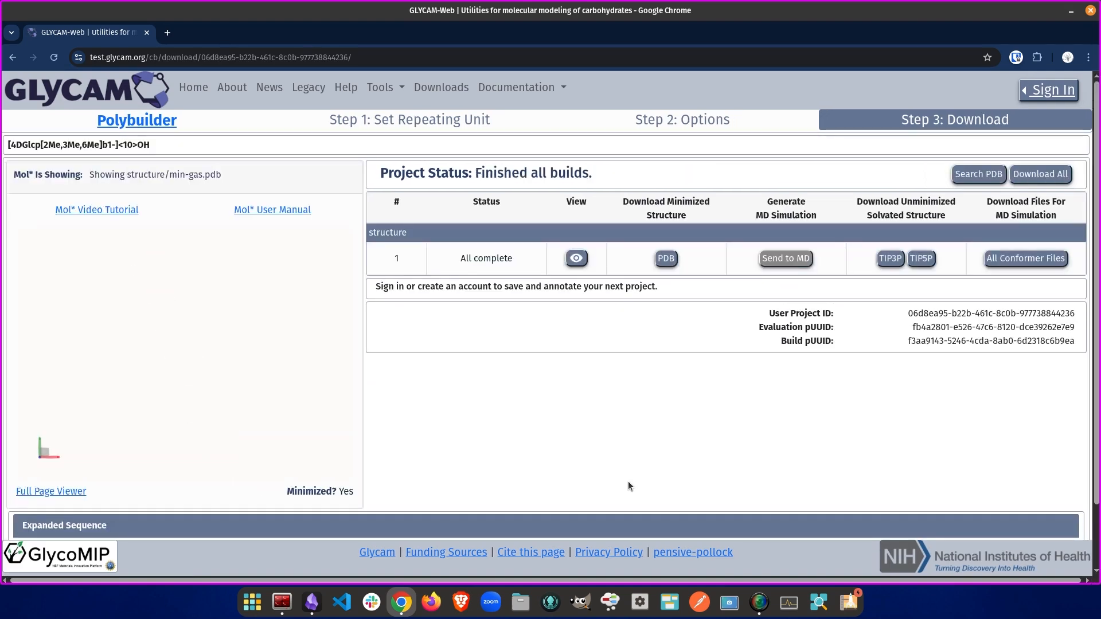
{"action": "left_click_drag", "start_coordinate": [288, 318], "coordinate": [371, 334]}
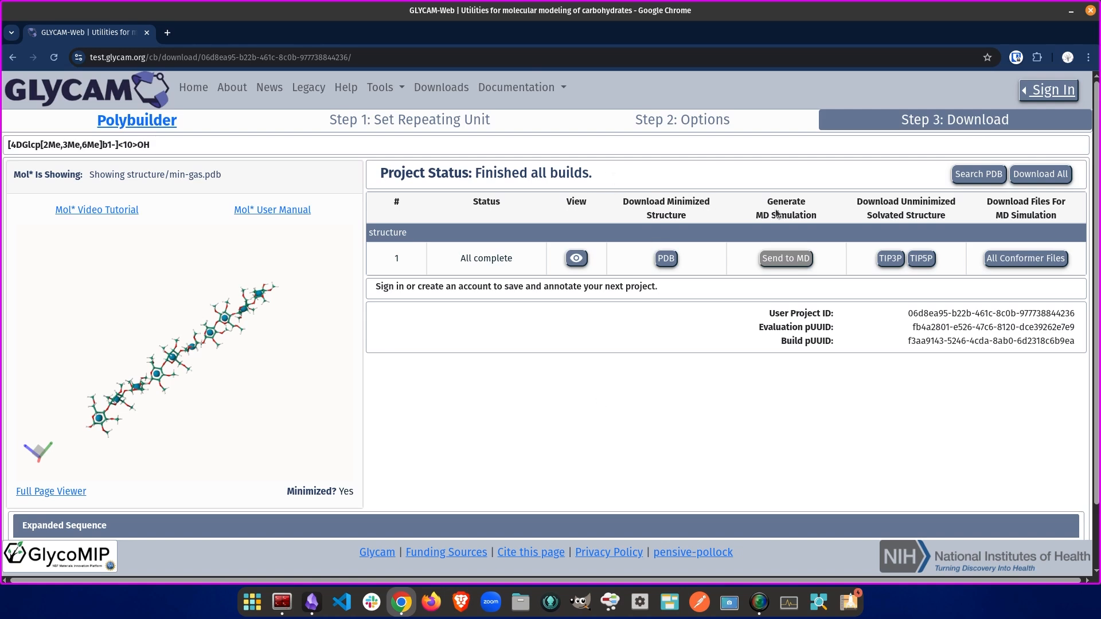
Sign in to the site with the account username and password to enable sending the structure to MD
{"action": "left_click", "coordinate": [789, 260]}
{"action": "left_click", "coordinate": [1049, 90]}
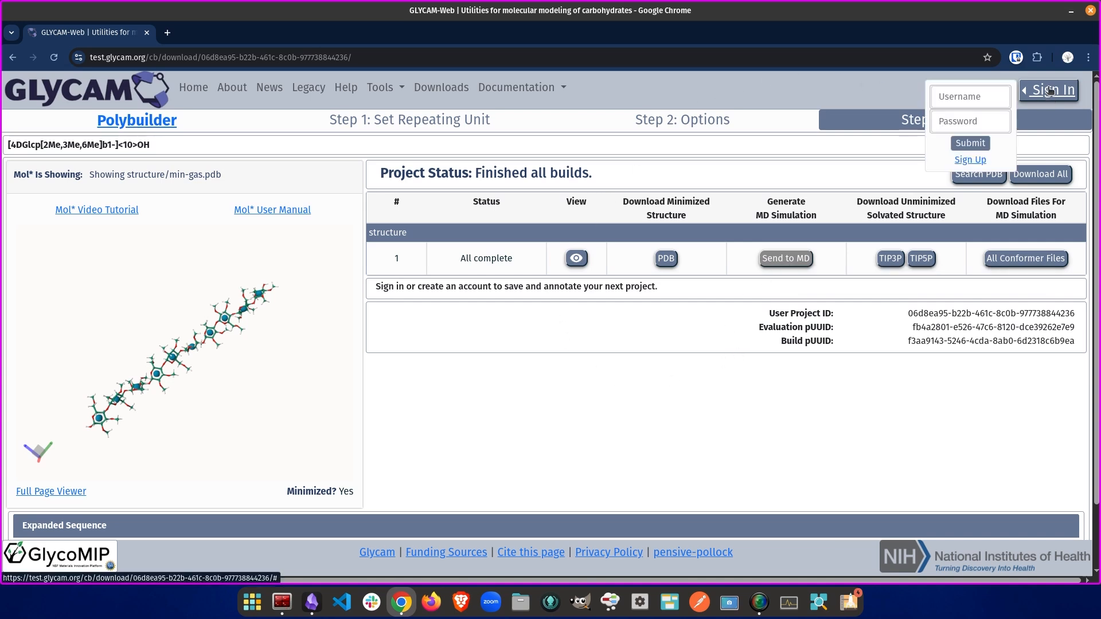
{"action": "left_click", "coordinate": [972, 95]}
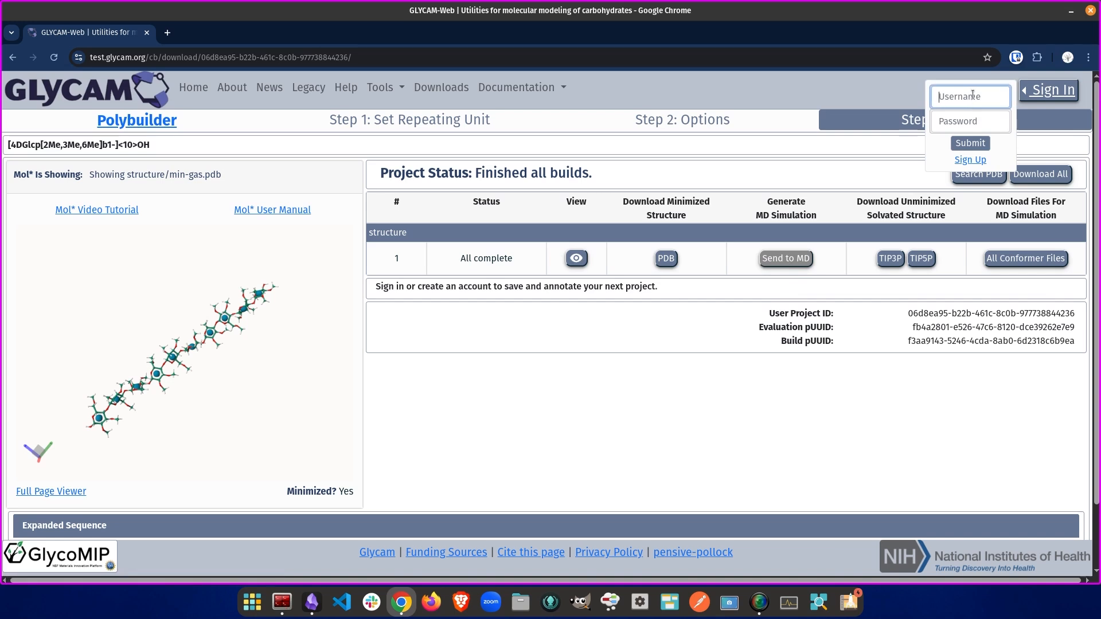
{"action": "type", "text": "Webdev"}
{"action": "key", "text": "Tab"}
{"action": "type", "text": "•••••••"}
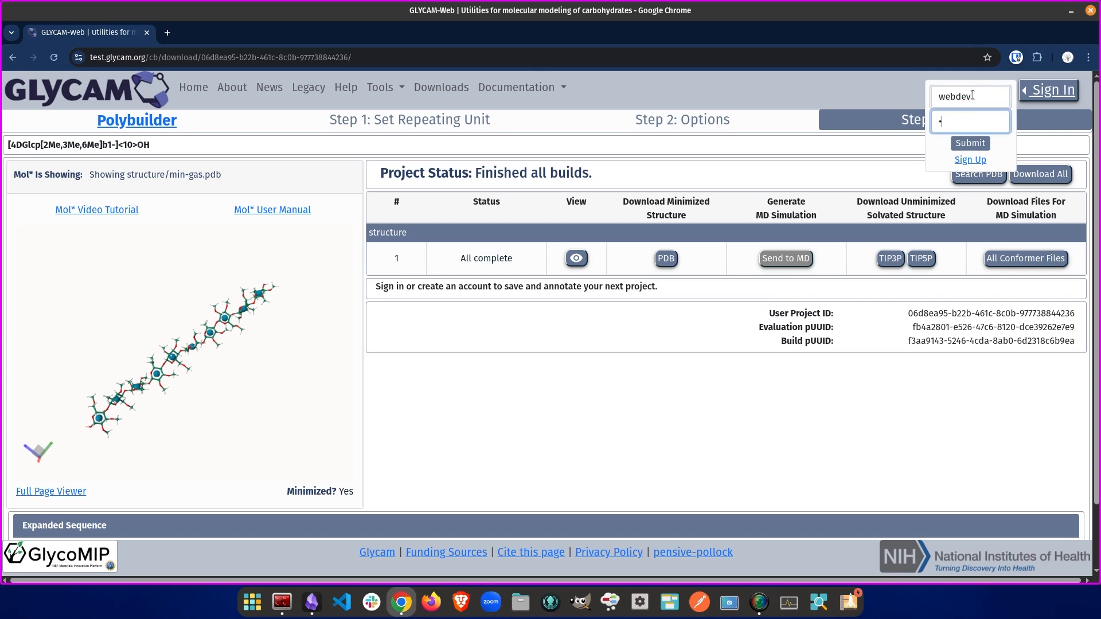
{"action": "type", "text": "•••••••••••"}
{"action": "key", "text": "Return"}
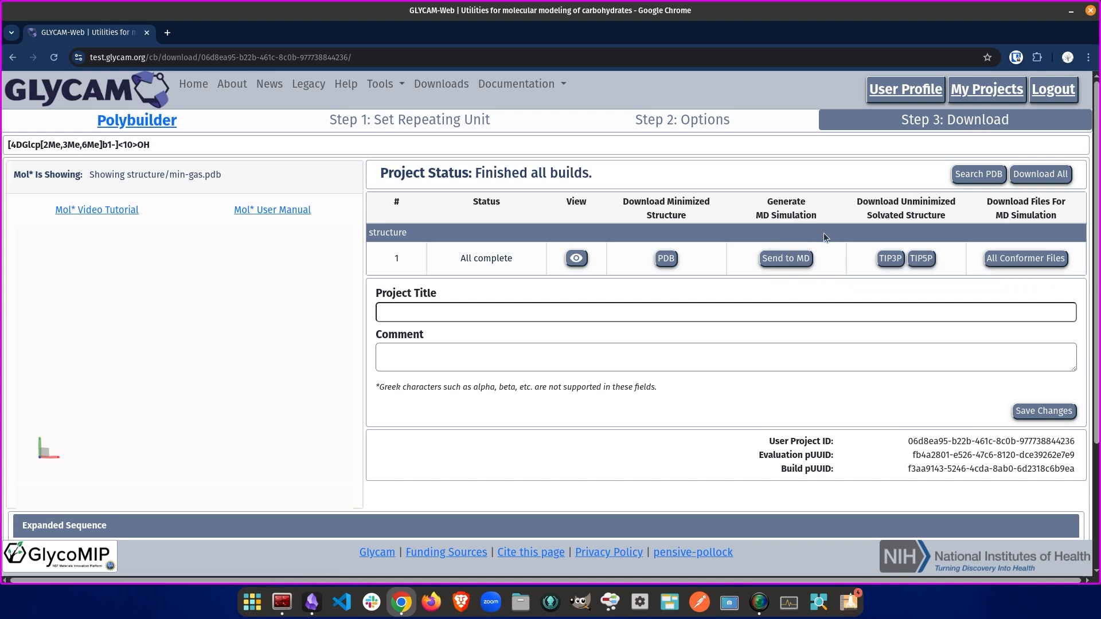
Send the built structure to MD and extend the project title "MD simulation" with "for" and the recipient's name
{"action": "left_click", "coordinate": [795, 259]}
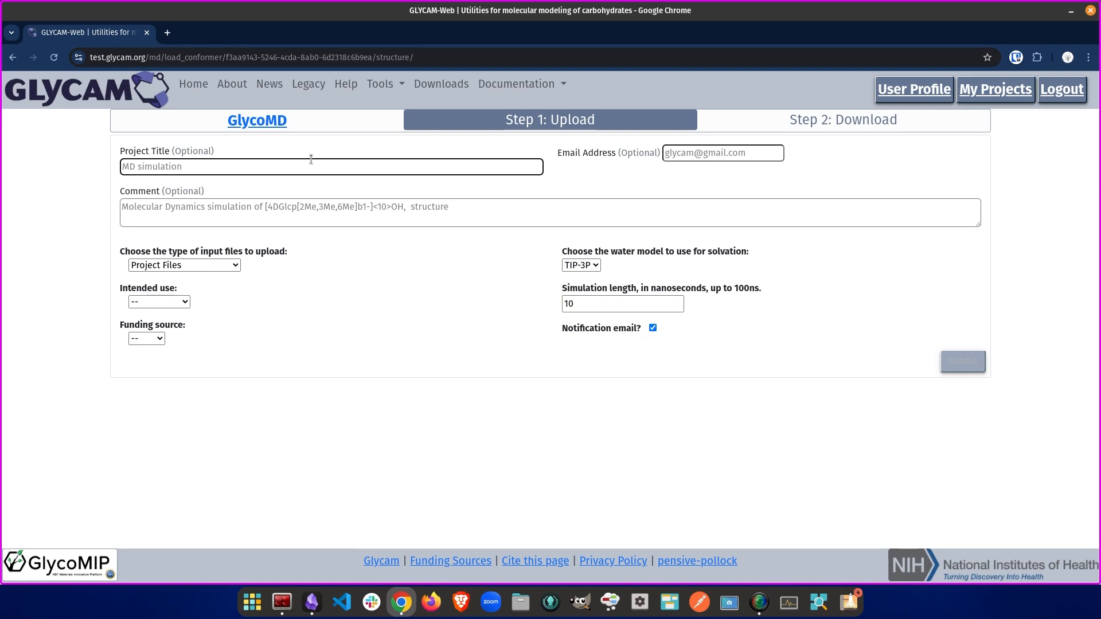
{"action": "type", "text": "for Dan"}
{"action": "left_click", "coordinate": [333, 381]}
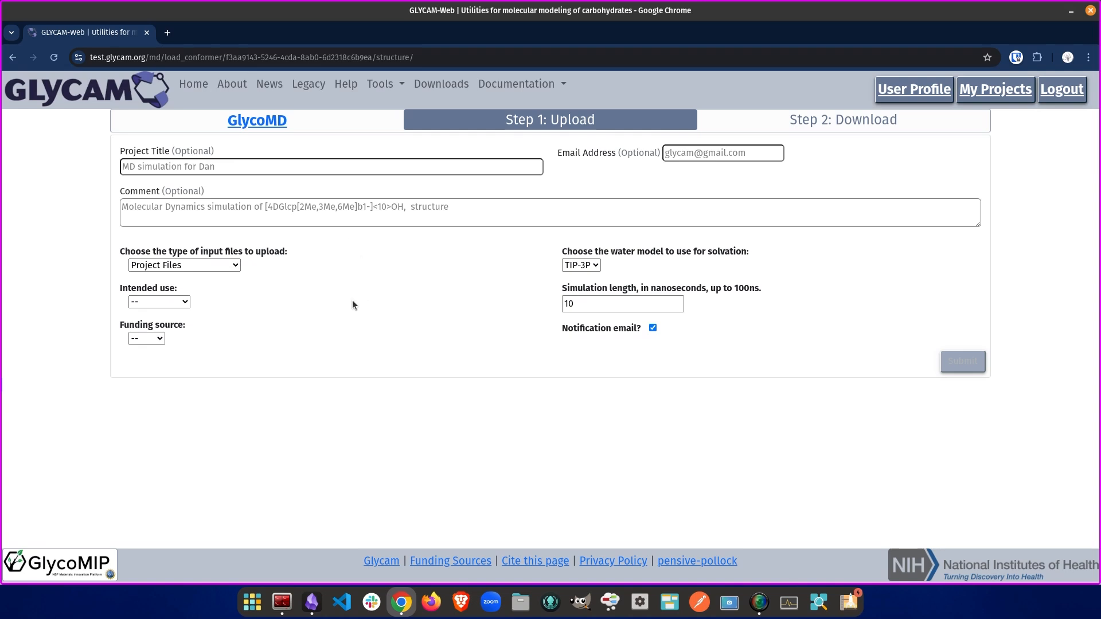
Set the simulation's intended use to Non-profit and its funding source to NSF
{"action": "left_click", "coordinate": [171, 309]}
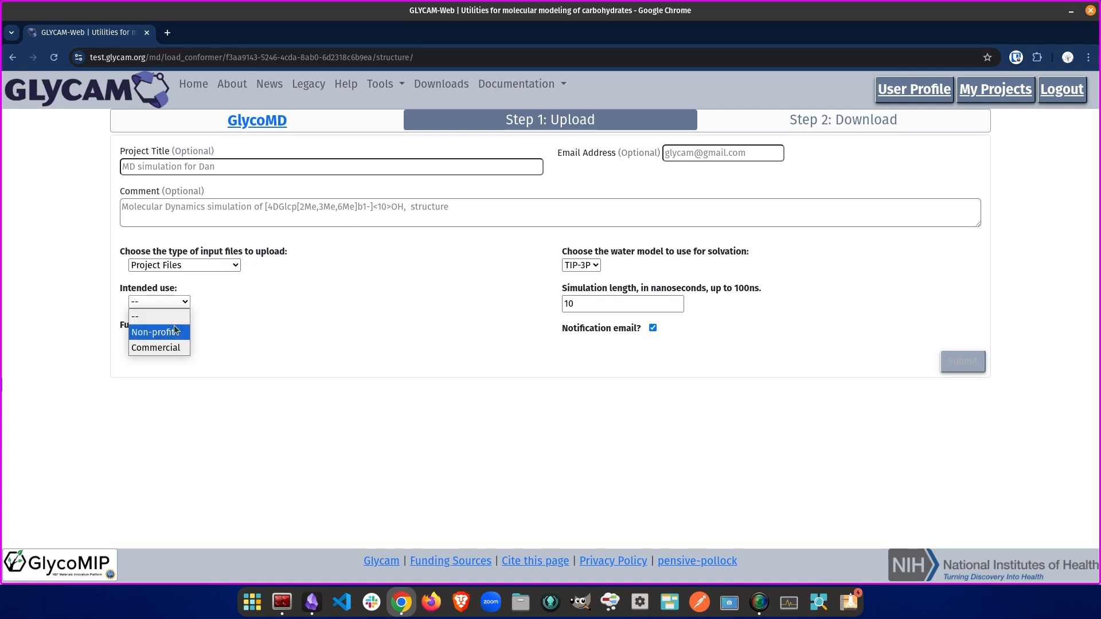
{"action": "left_click", "coordinate": [175, 333]}
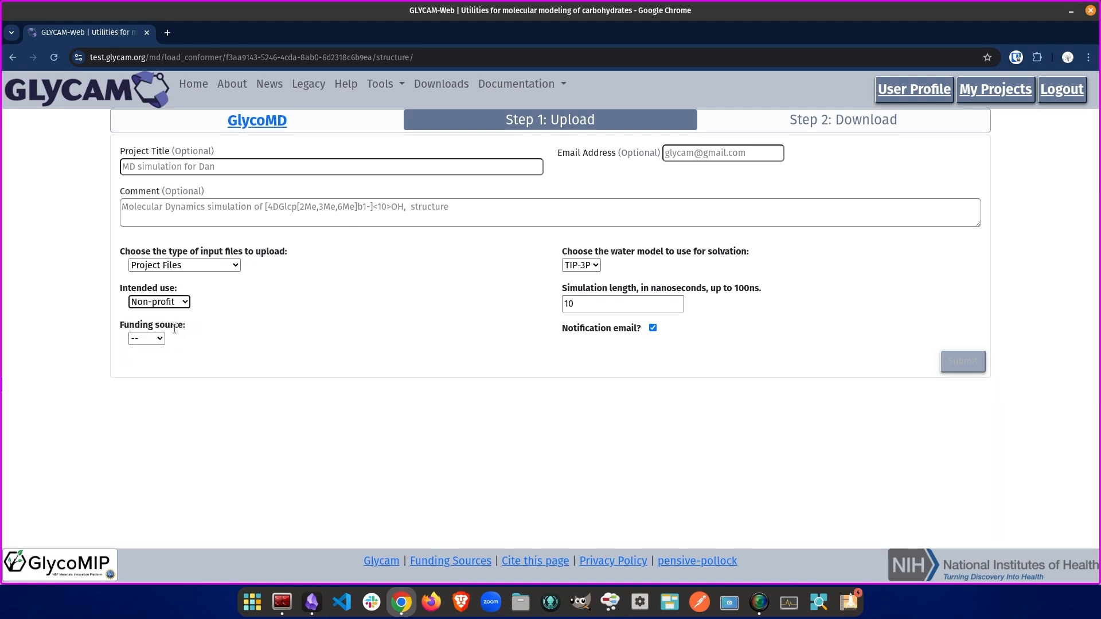
{"action": "left_click", "coordinate": [154, 338]}
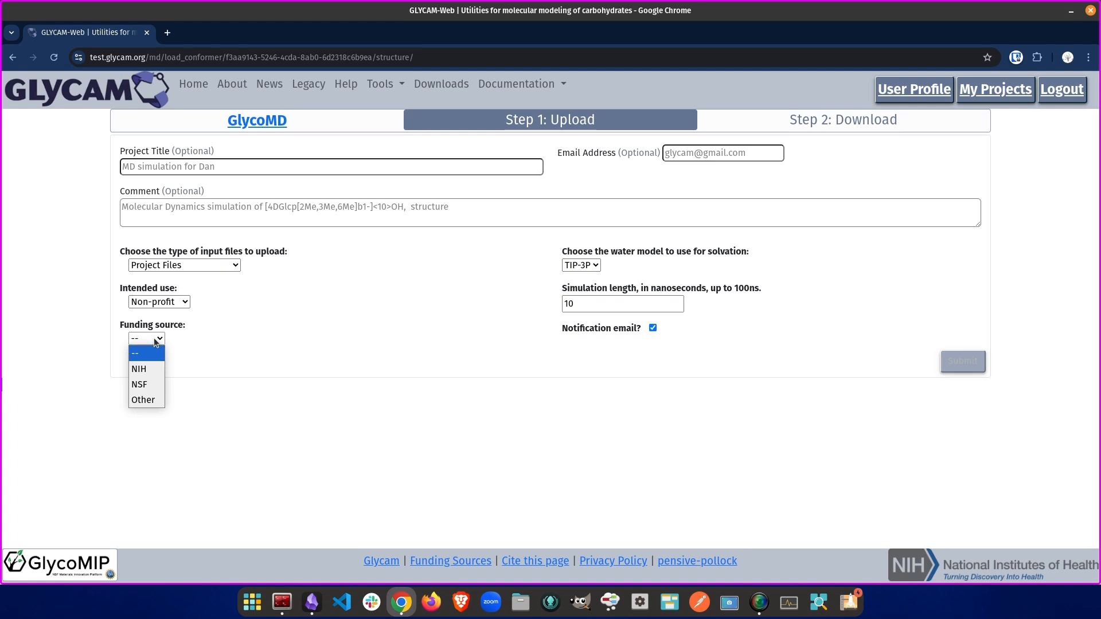
{"action": "left_click", "coordinate": [143, 384]}
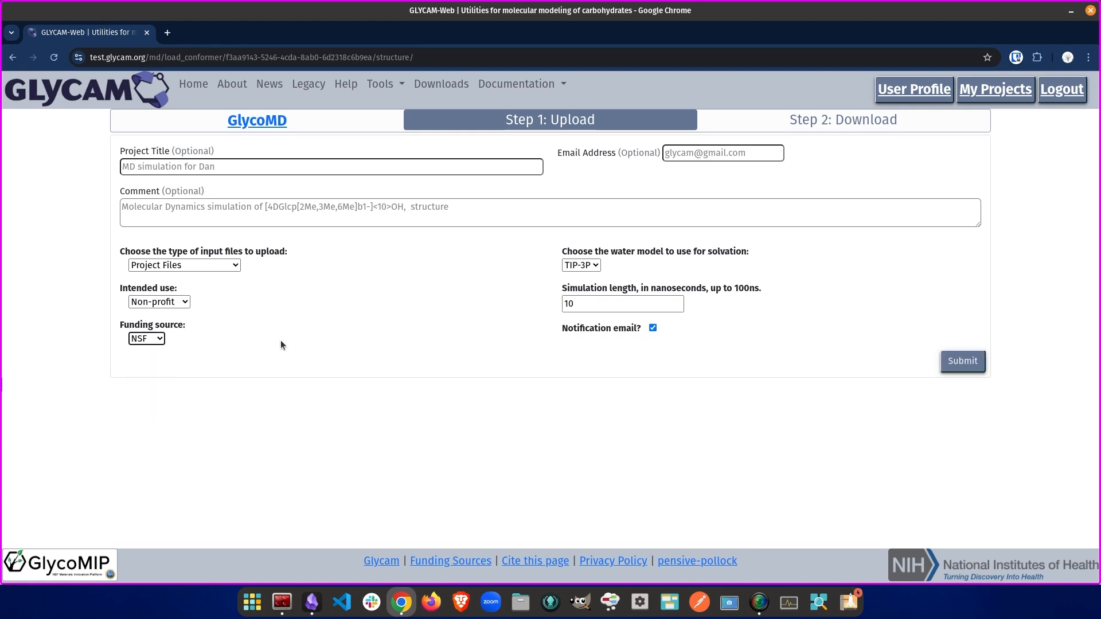
Switch the intended use to Commercial and the funding source to Other, and highlight the contact e-mail for access
{"action": "left_click", "coordinate": [178, 302]}
{"action": "left_click", "coordinate": [156, 343]}
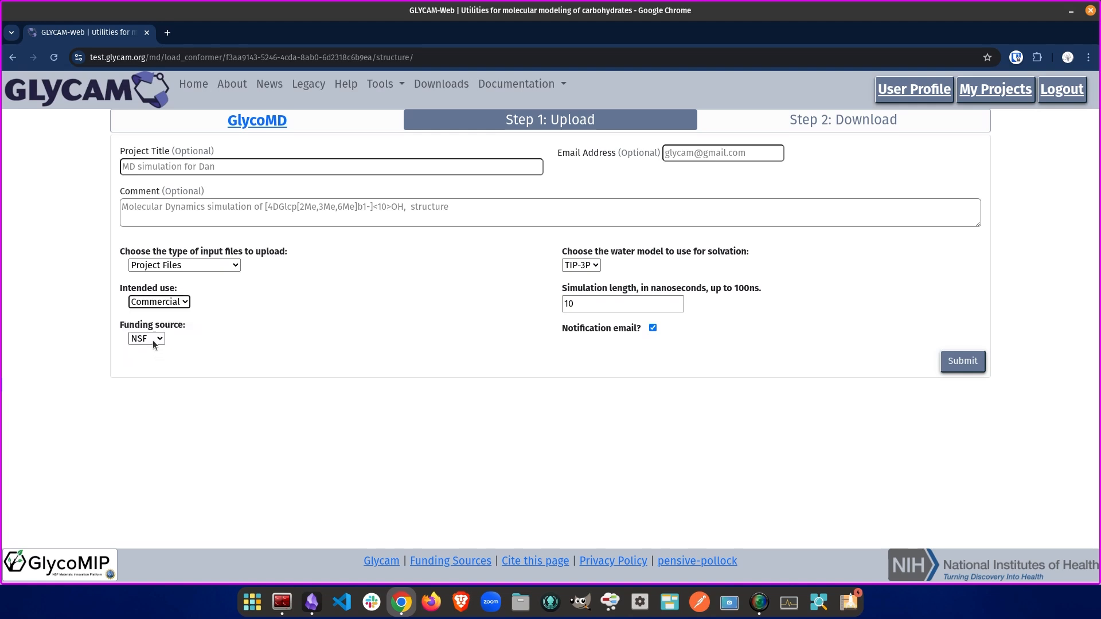
{"action": "left_click", "coordinate": [153, 340]}
{"action": "left_click", "coordinate": [153, 400]}
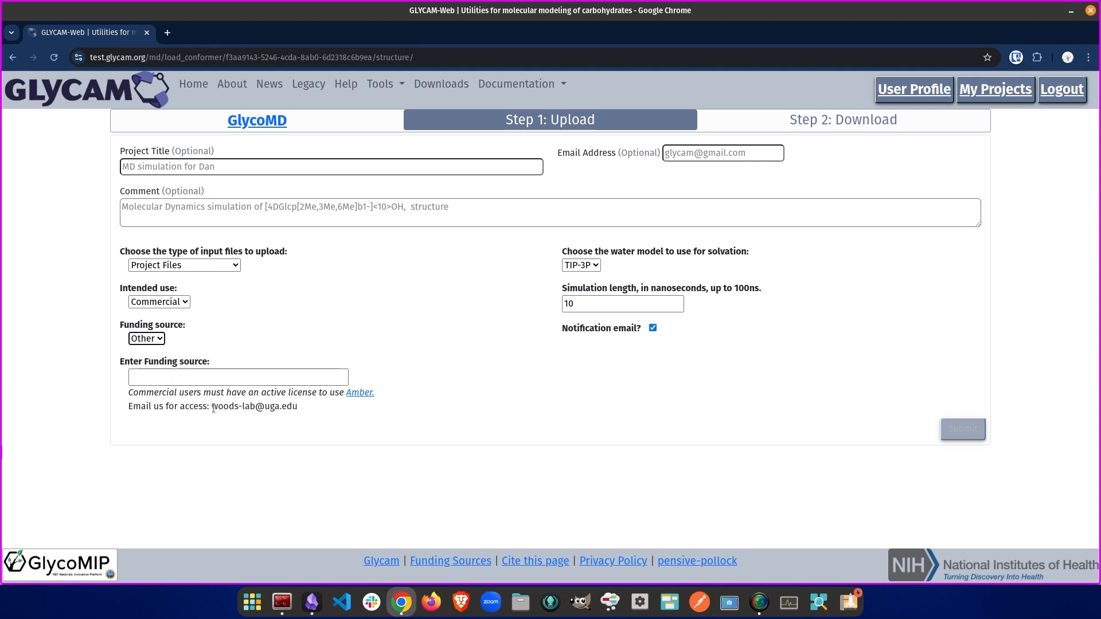
{"action": "left_click", "coordinate": [213, 408]}
{"action": "left_click_drag", "start_coordinate": [213, 408], "coordinate": [292, 411]}
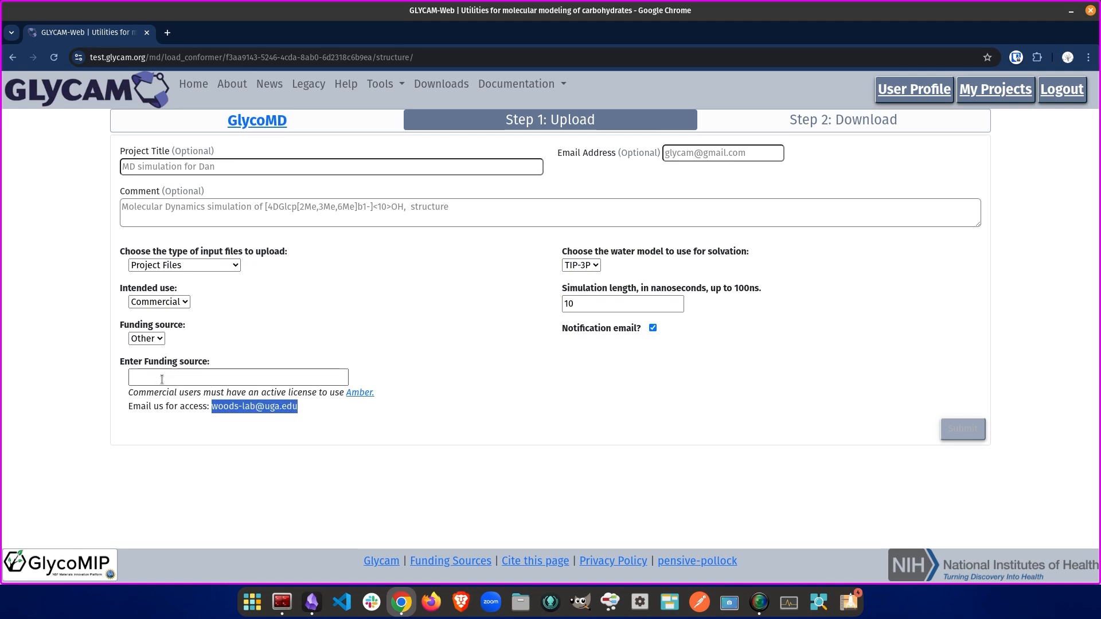
Return the intended use to Non-profit and the funding source to NSF
{"action": "left_click", "coordinate": [156, 340]}
{"action": "left_click", "coordinate": [156, 340]}
{"action": "left_click", "coordinate": [164, 300]}
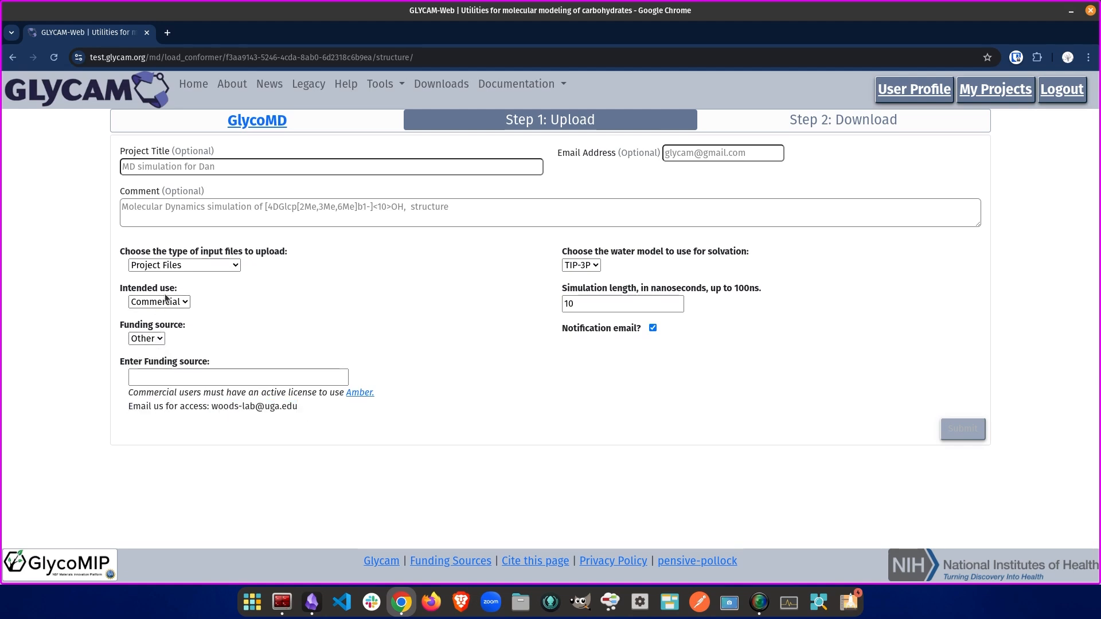
{"action": "left_click", "coordinate": [152, 332]}
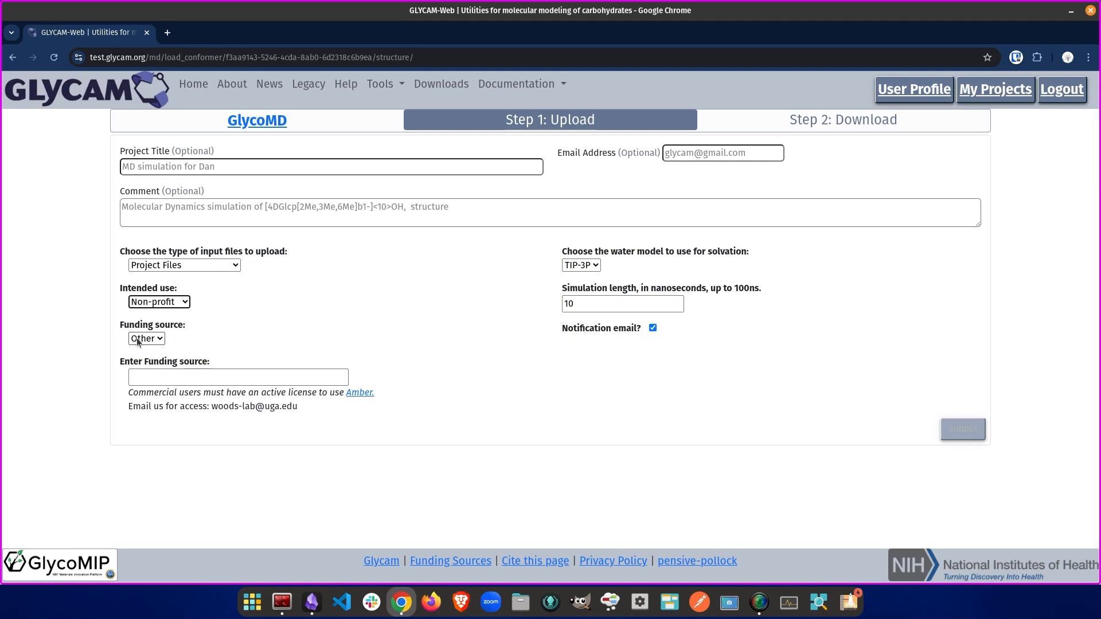
{"action": "left_click", "coordinate": [150, 339]}
{"action": "left_click", "coordinate": [140, 384]}
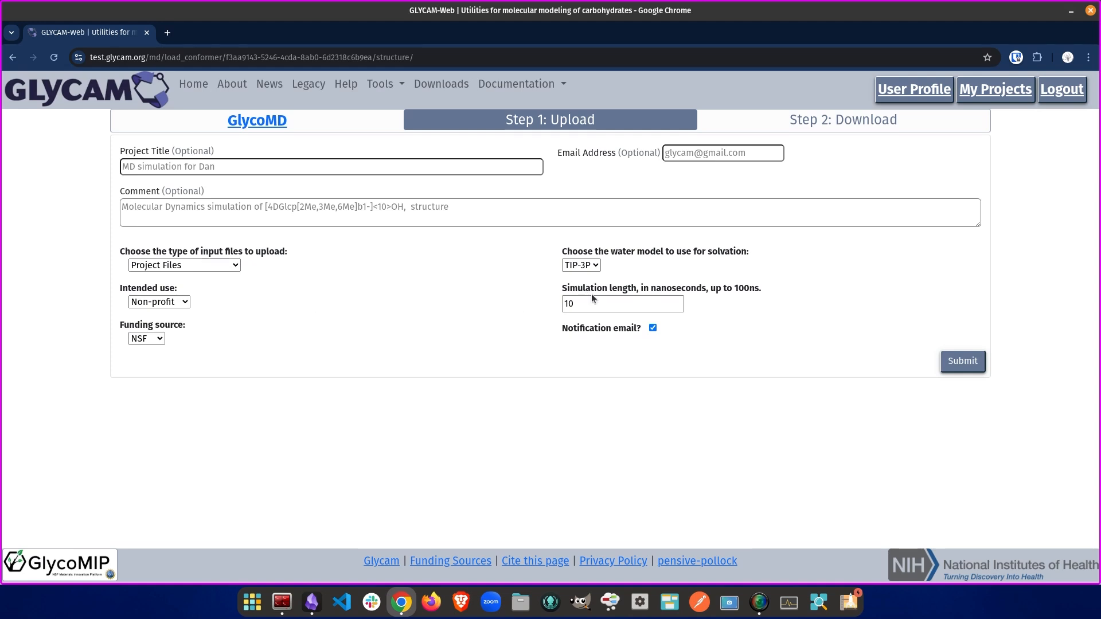
Examine the simulation length setting and the available input file types and solvation water models
{"action": "left_click_drag", "start_coordinate": [591, 296], "coordinate": [535, 309]}
{"action": "left_click", "coordinate": [591, 402]}
{"action": "mouse_move", "coordinate": [601, 303]}
{"action": "left_click", "coordinate": [216, 267]}
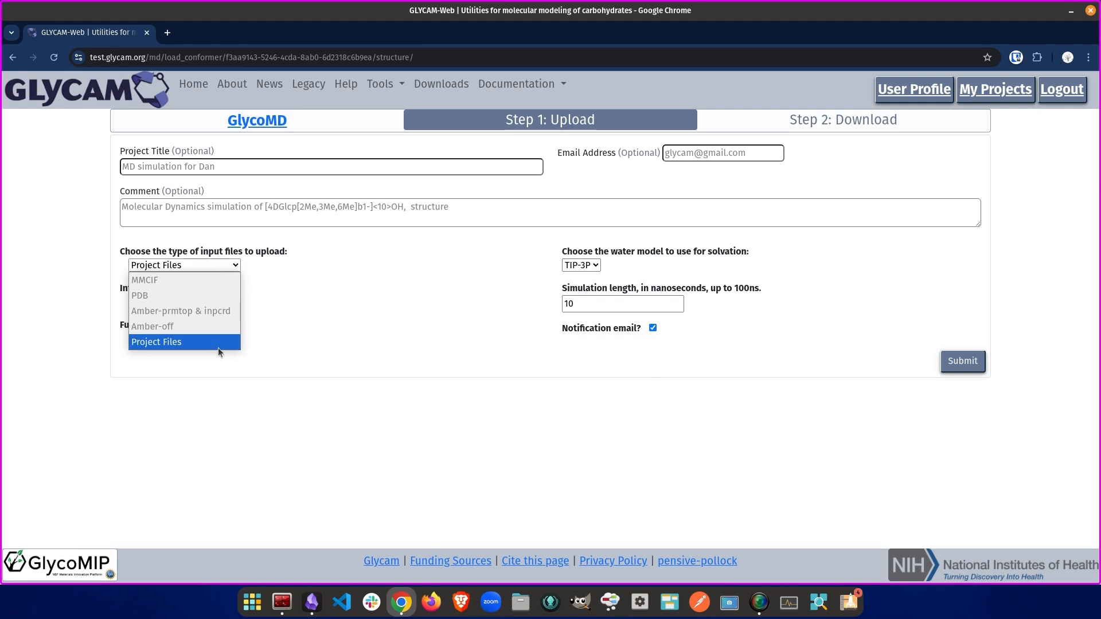
{"action": "left_click", "coordinate": [377, 260]}
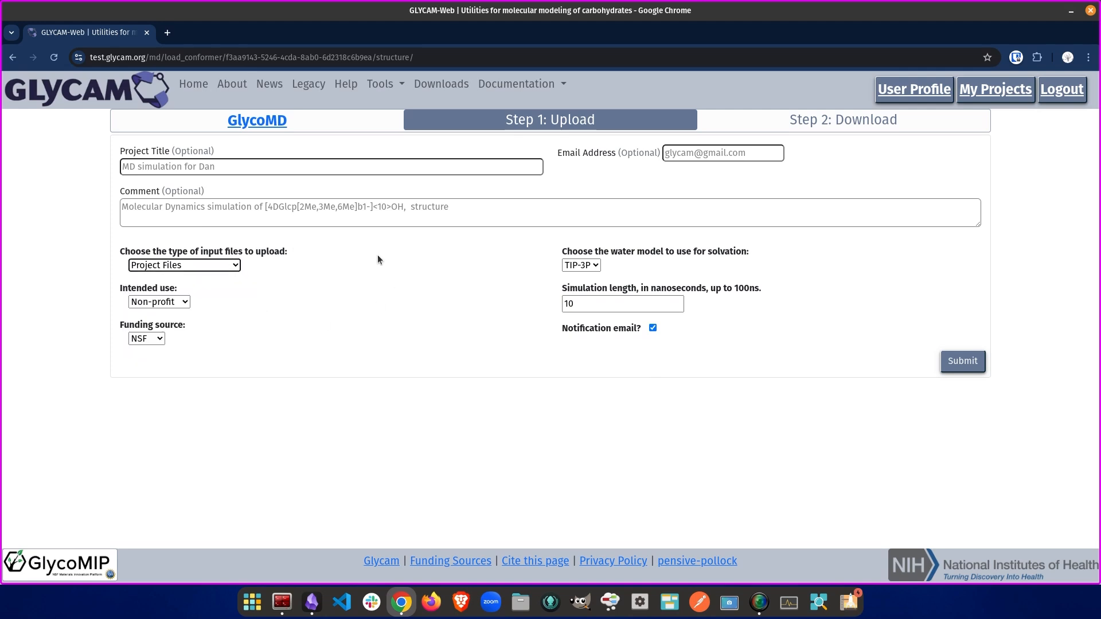
{"action": "left_click", "coordinate": [227, 262]}
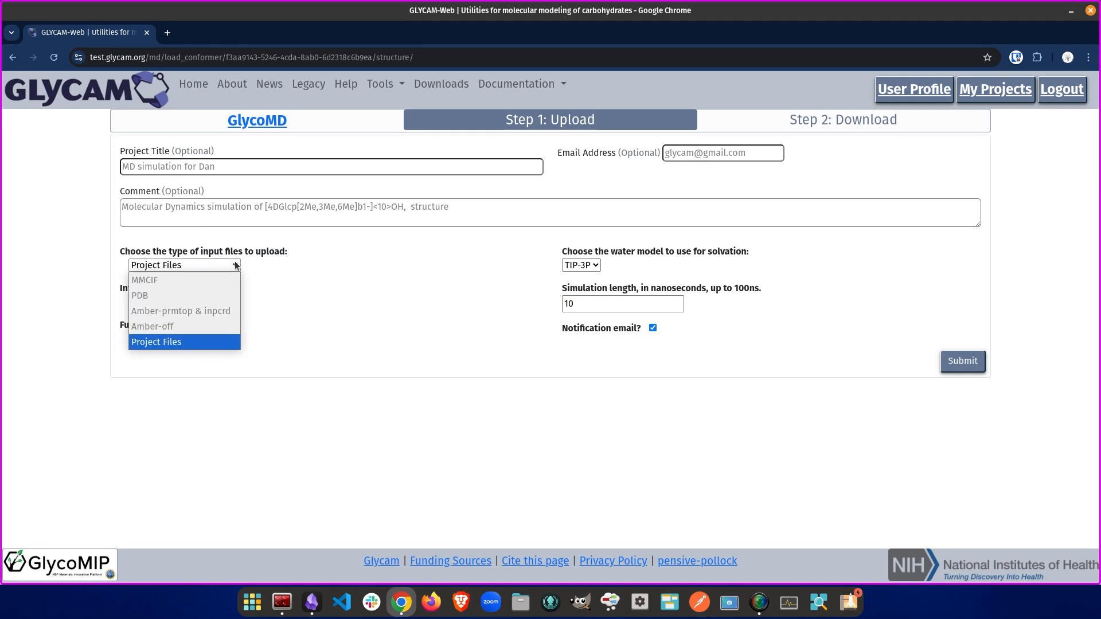
{"action": "left_click", "coordinate": [235, 265]}
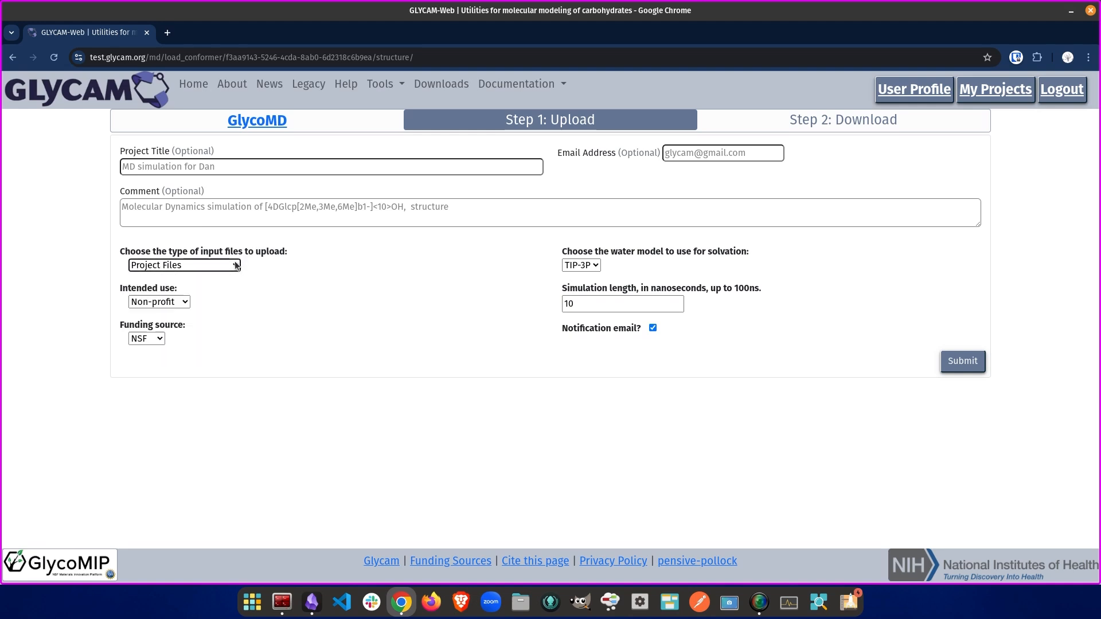
{"action": "left_click", "coordinate": [583, 267]}
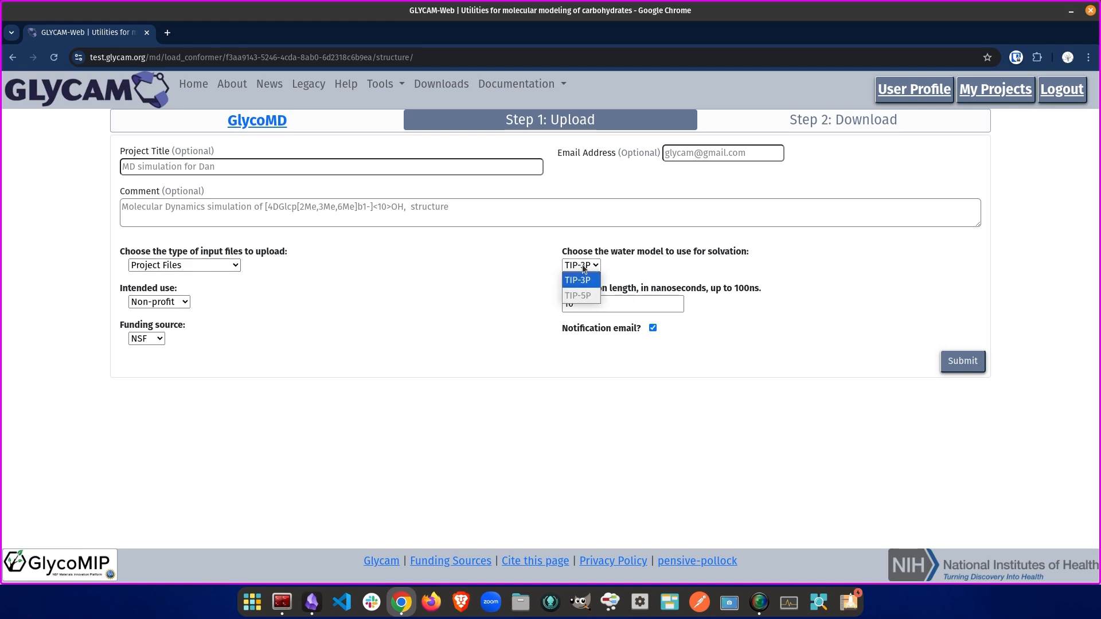
{"action": "left_click", "coordinate": [583, 267]}
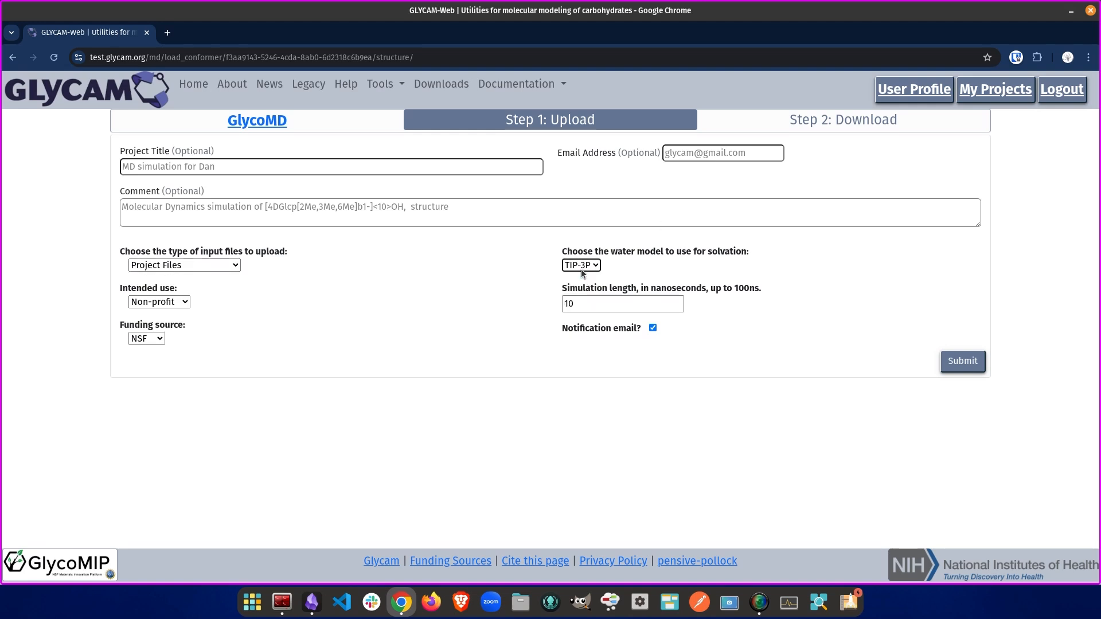
Submit the MD simulation request with the current settings
{"action": "left_click", "coordinate": [561, 457]}
{"action": "left_click", "coordinate": [962, 361]}
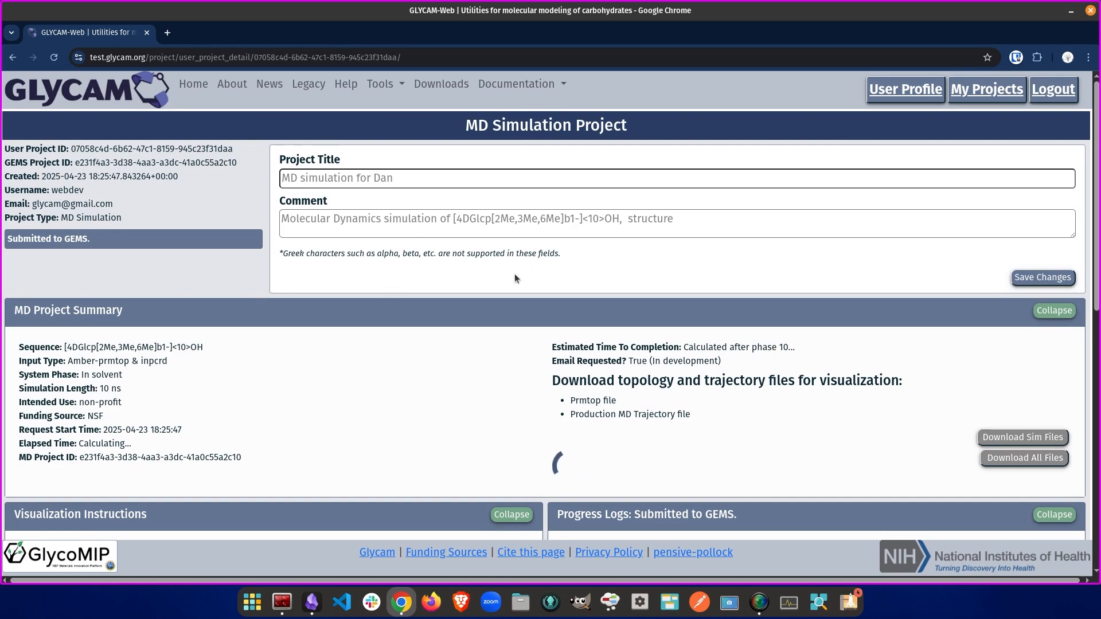
Examine the MD project page's summary, visualization instructions, progress logs and estimated time to completion
{"action": "scroll", "coordinate": [573, 401], "scroll_direction": "down", "scroll_amount": 2}
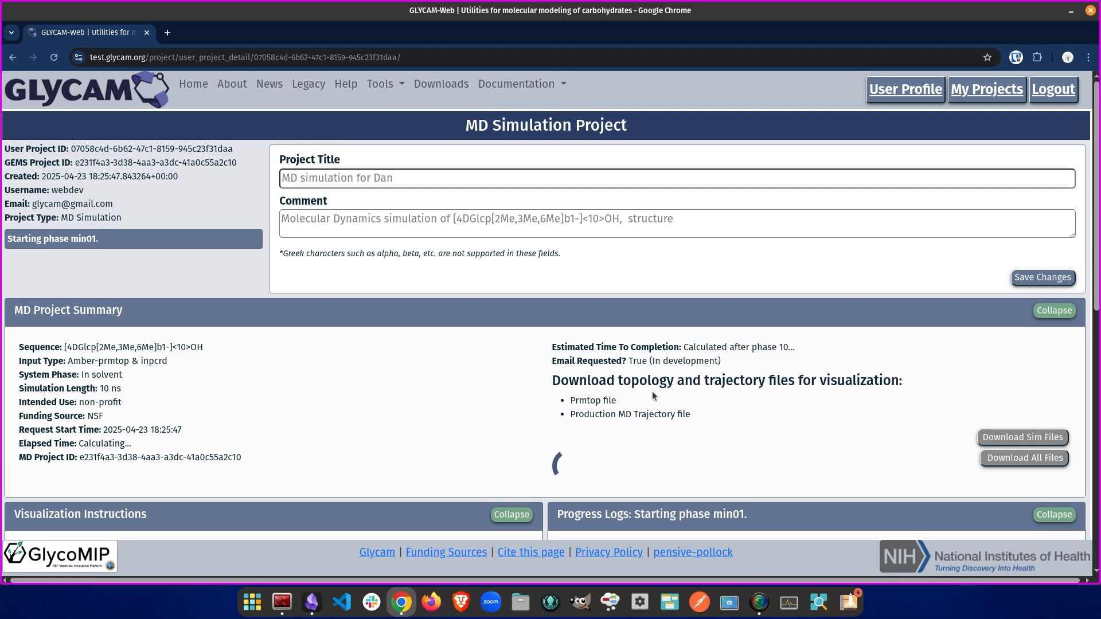
{"action": "scroll", "coordinate": [403, 363], "scroll_direction": "down", "scroll_amount": 1}
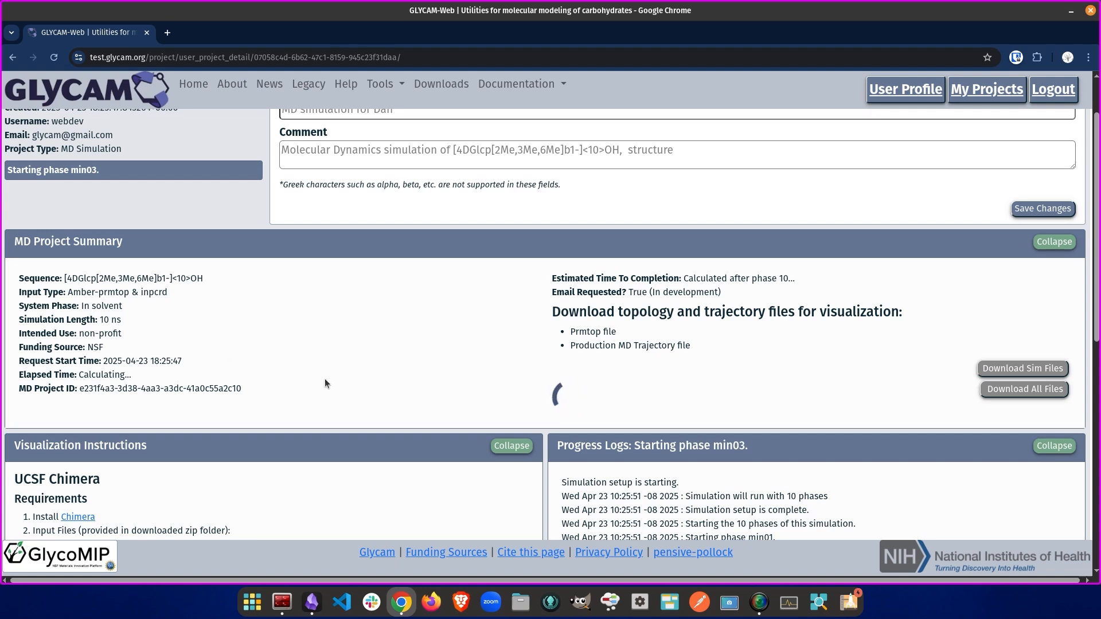
{"action": "scroll", "coordinate": [315, 370], "scroll_direction": "down", "scroll_amount": 2}
{"action": "scroll", "coordinate": [380, 398], "scroll_direction": "up", "scroll_amount": 2}
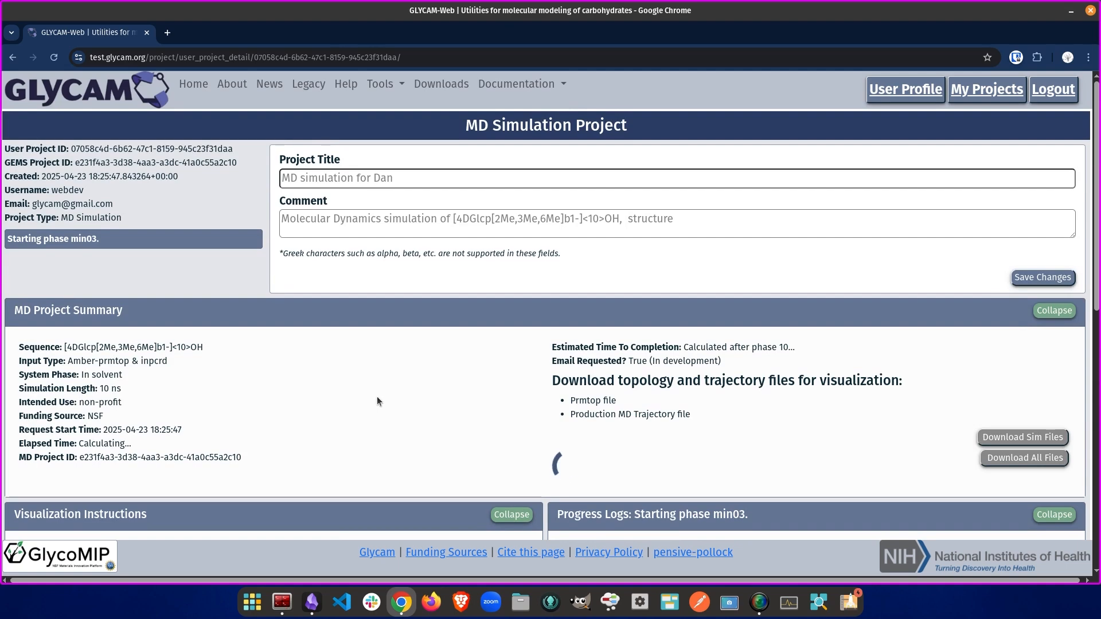
{"action": "scroll", "coordinate": [356, 364], "scroll_direction": "down", "scroll_amount": 3}
{"action": "scroll", "coordinate": [356, 367], "scroll_direction": "up", "scroll_amount": 2}
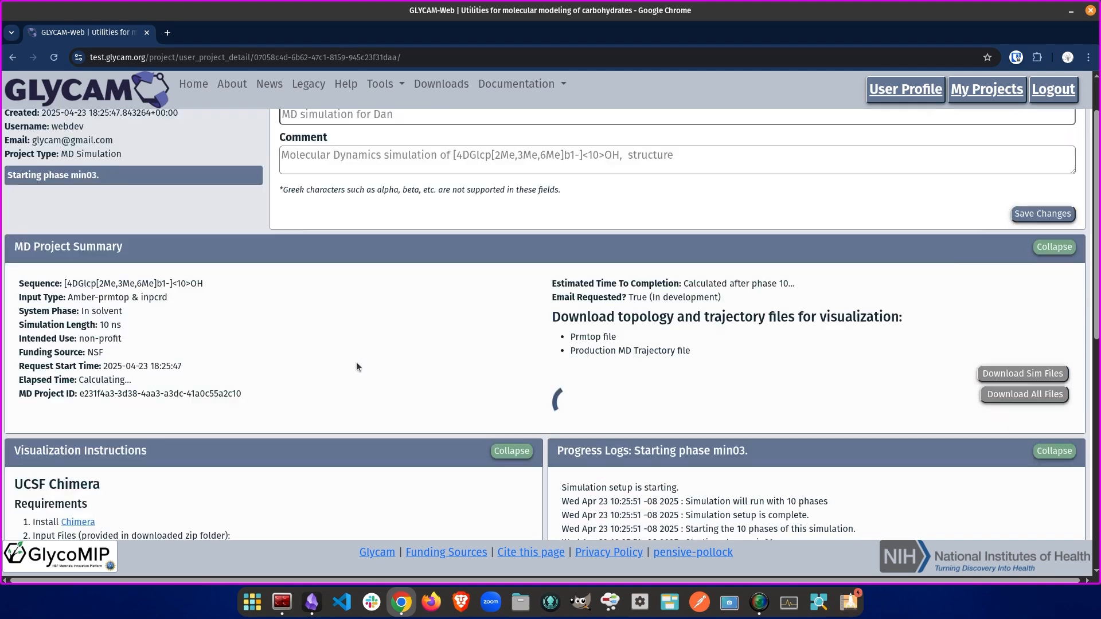
{"action": "scroll", "coordinate": [357, 367], "scroll_direction": "up", "scroll_amount": 1}
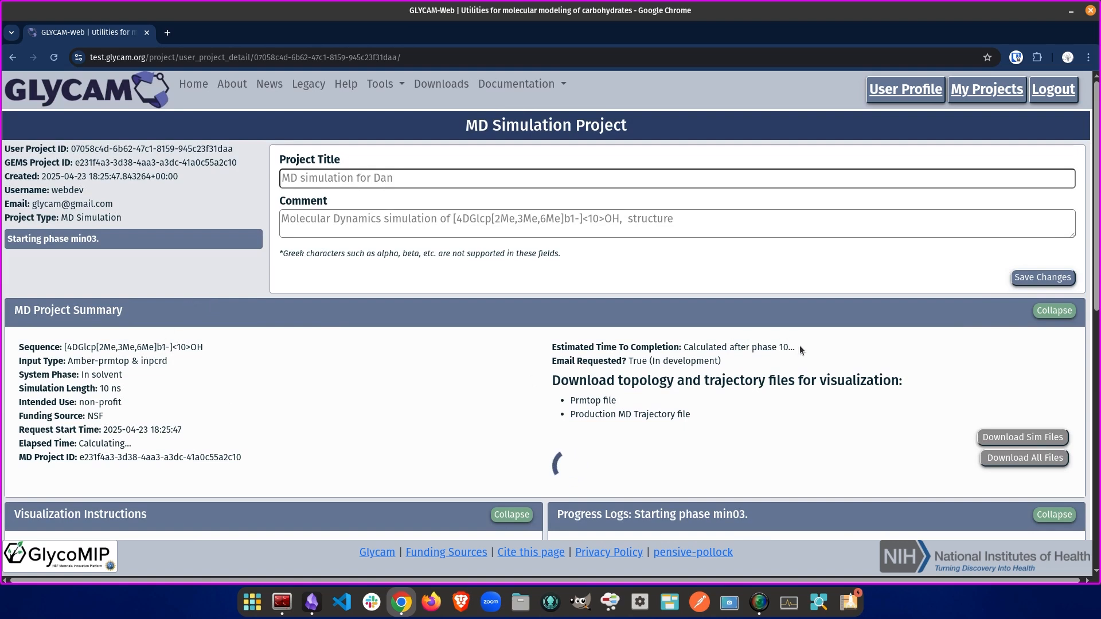
{"action": "left_click_drag", "start_coordinate": [799, 347], "coordinate": [683, 347]}
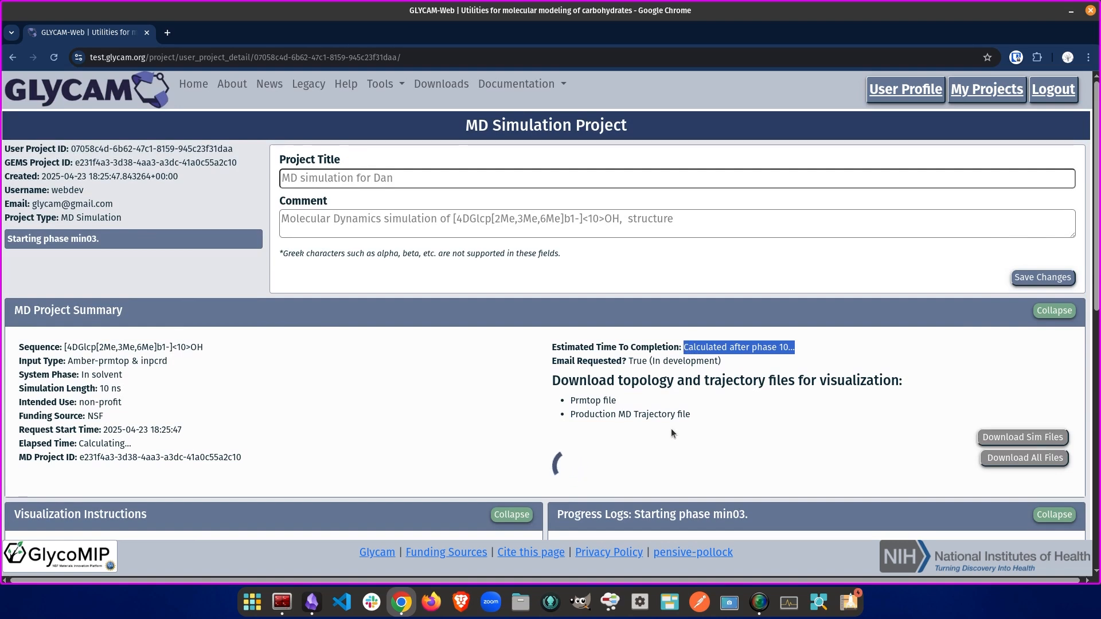
Copy the full web address of the MD simulation project page
{"action": "left_click", "coordinate": [518, 363]}
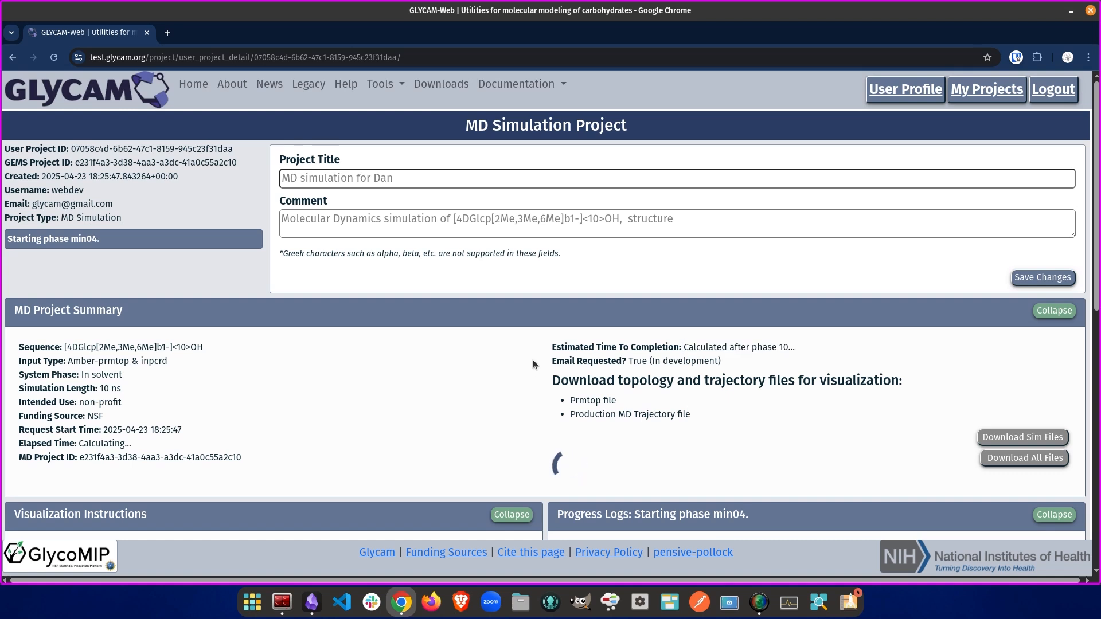
{"action": "left_click", "coordinate": [392, 50]}
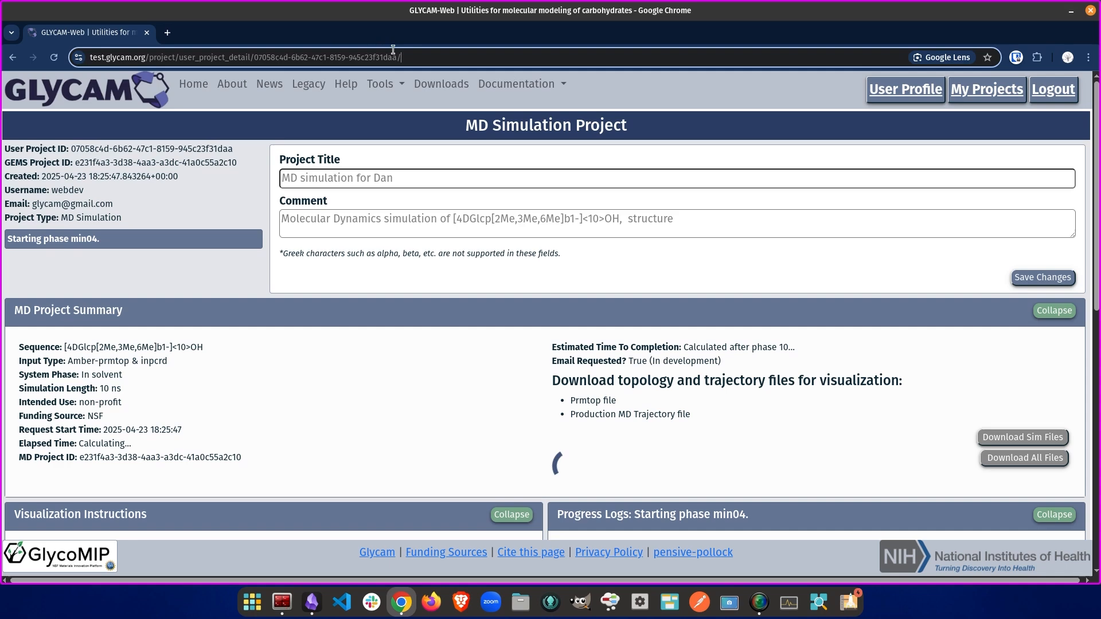
{"action": "left_click_drag", "start_coordinate": [393, 50], "coordinate": [89, 57]}
{"action": "right_click", "coordinate": [128, 58]}
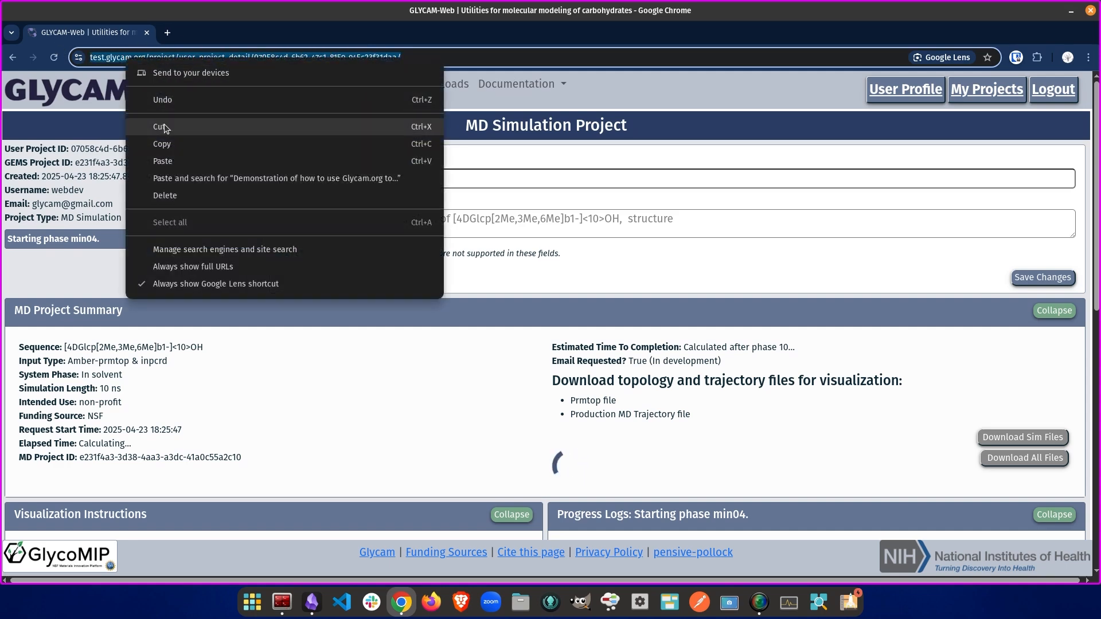
{"action": "left_click", "coordinate": [166, 144]}
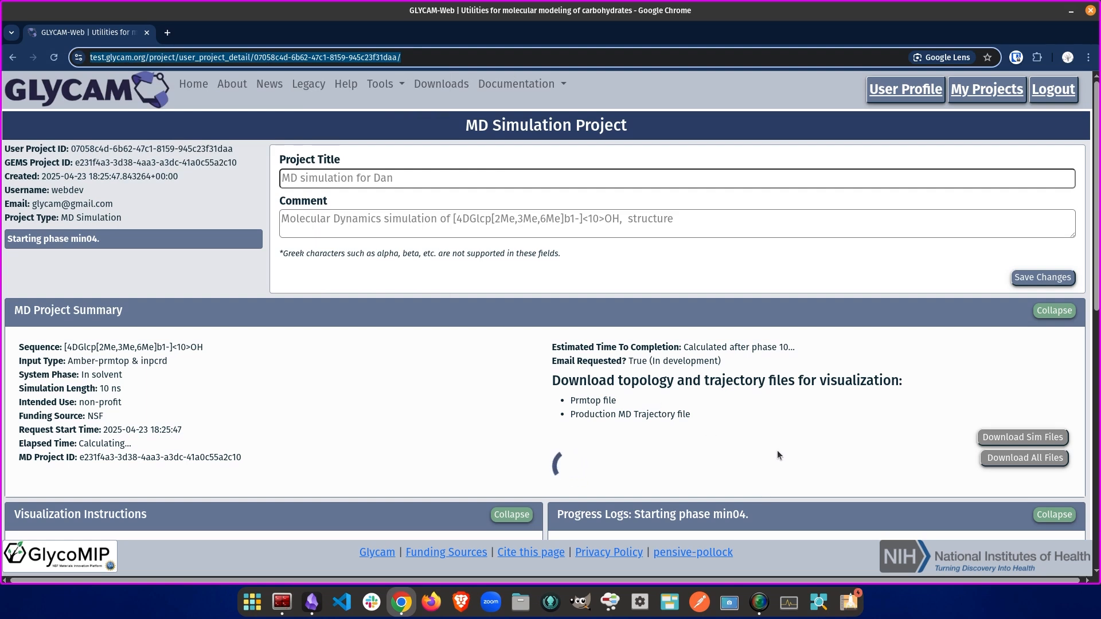
Examine the project's progress logs, the UCSF Chimera visualization instructions and the estimated time to completion
{"action": "scroll", "coordinate": [497, 398], "scroll_direction": "down", "scroll_amount": 1}
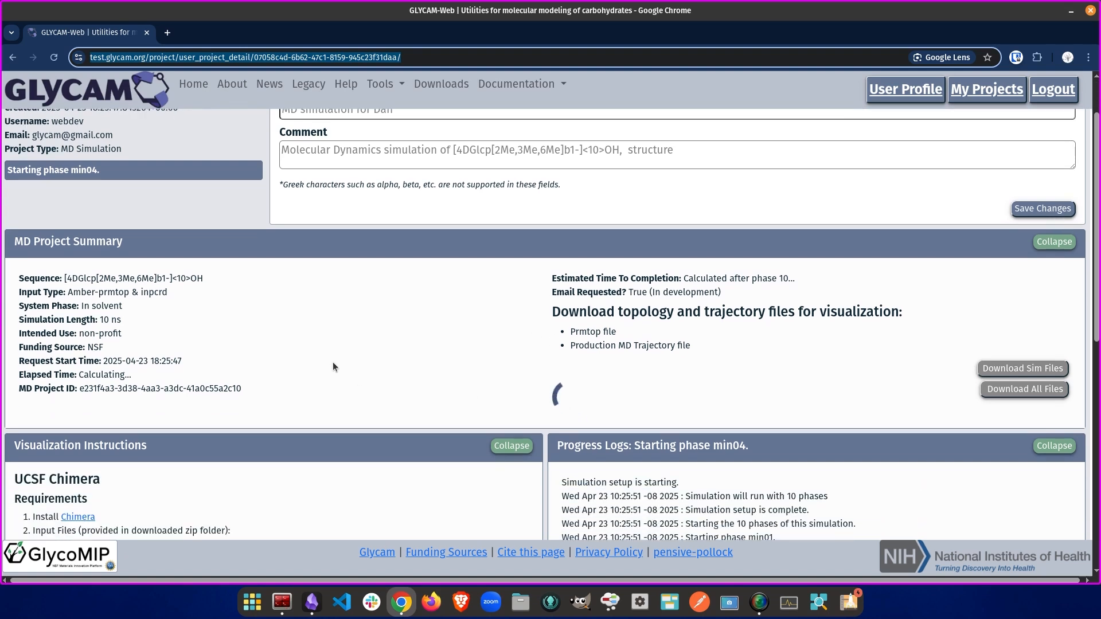
{"action": "scroll", "coordinate": [333, 367], "scroll_direction": "down", "scroll_amount": 2}
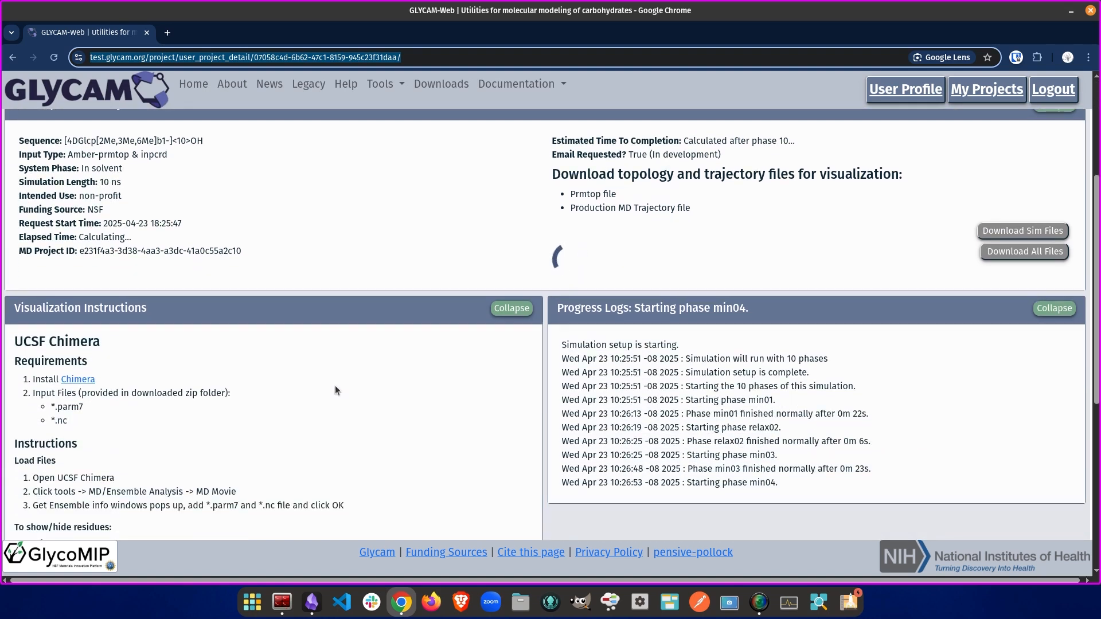
{"action": "scroll", "coordinate": [335, 390], "scroll_direction": "up", "scroll_amount": 1}
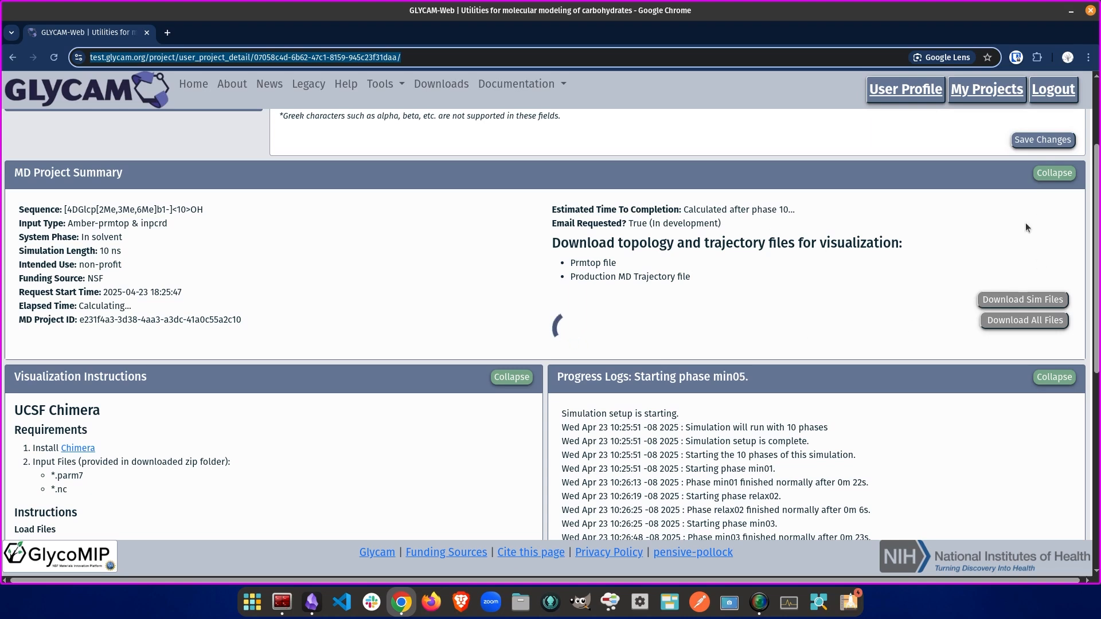
{"action": "scroll", "coordinate": [440, 342], "scroll_direction": "down", "scroll_amount": 2}
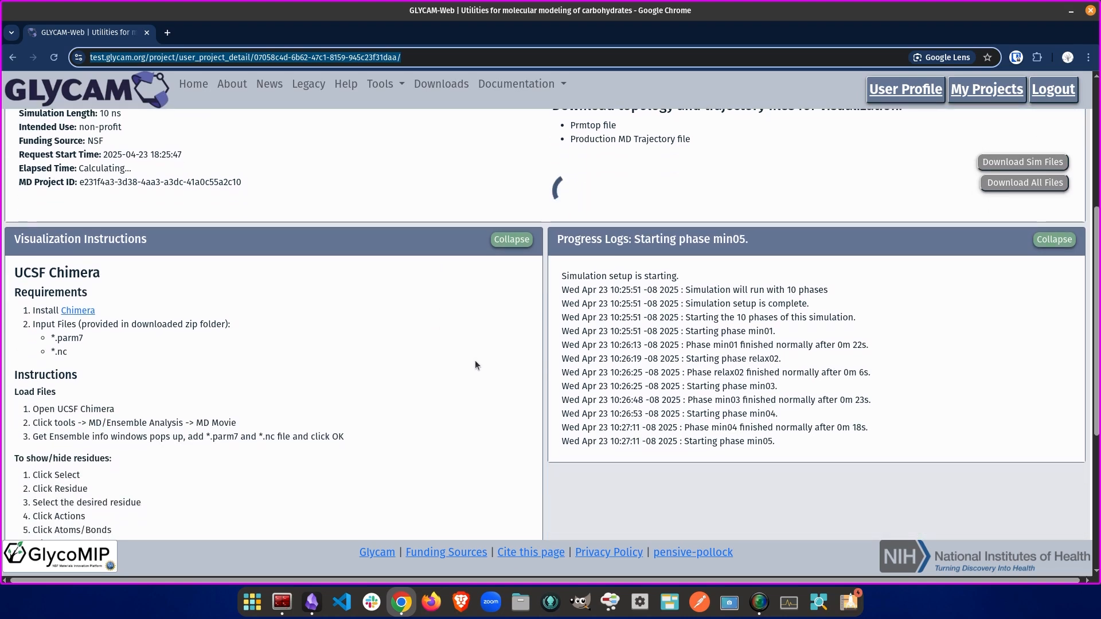
{"action": "scroll", "coordinate": [475, 366], "scroll_direction": "down", "scroll_amount": 1}
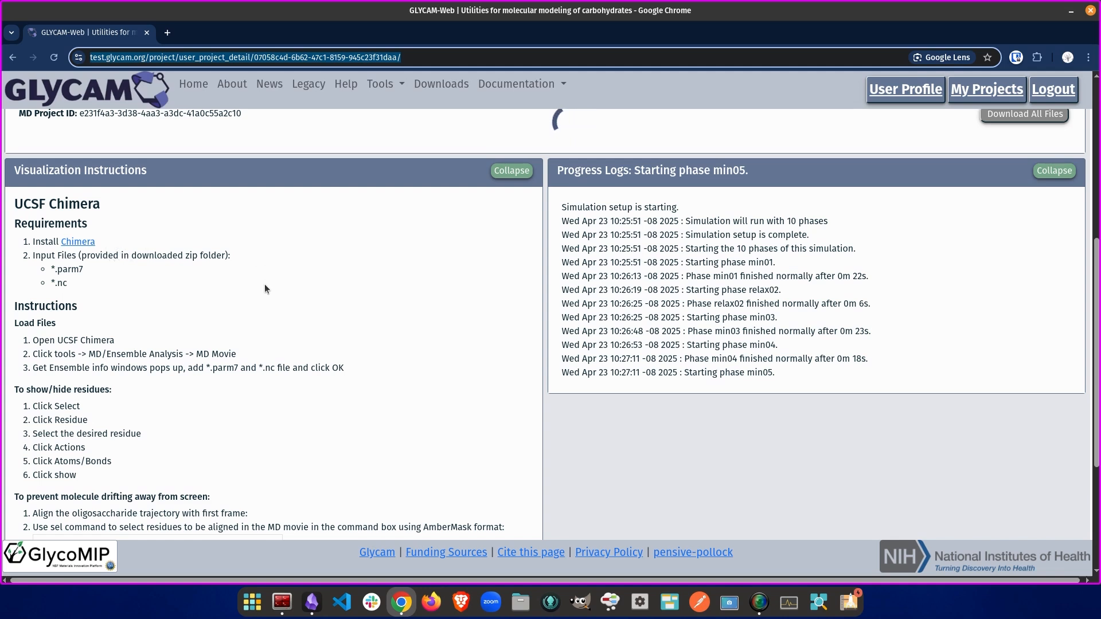
{"action": "scroll", "coordinate": [274, 289], "scroll_direction": "down", "scroll_amount": 3}
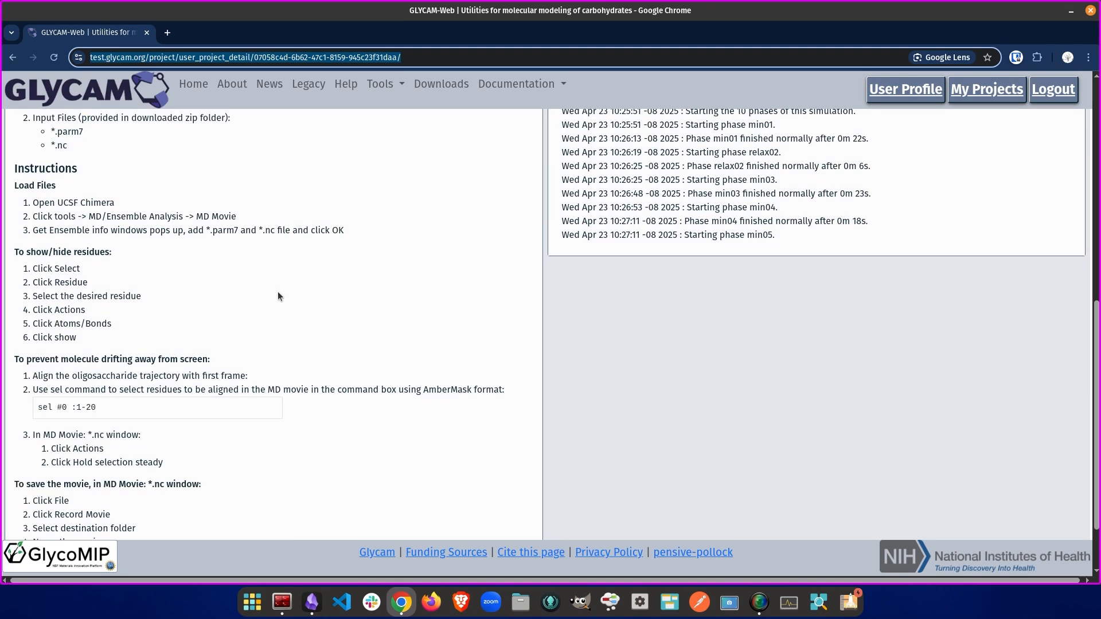
{"action": "scroll", "coordinate": [284, 273], "scroll_direction": "up", "scroll_amount": 3}
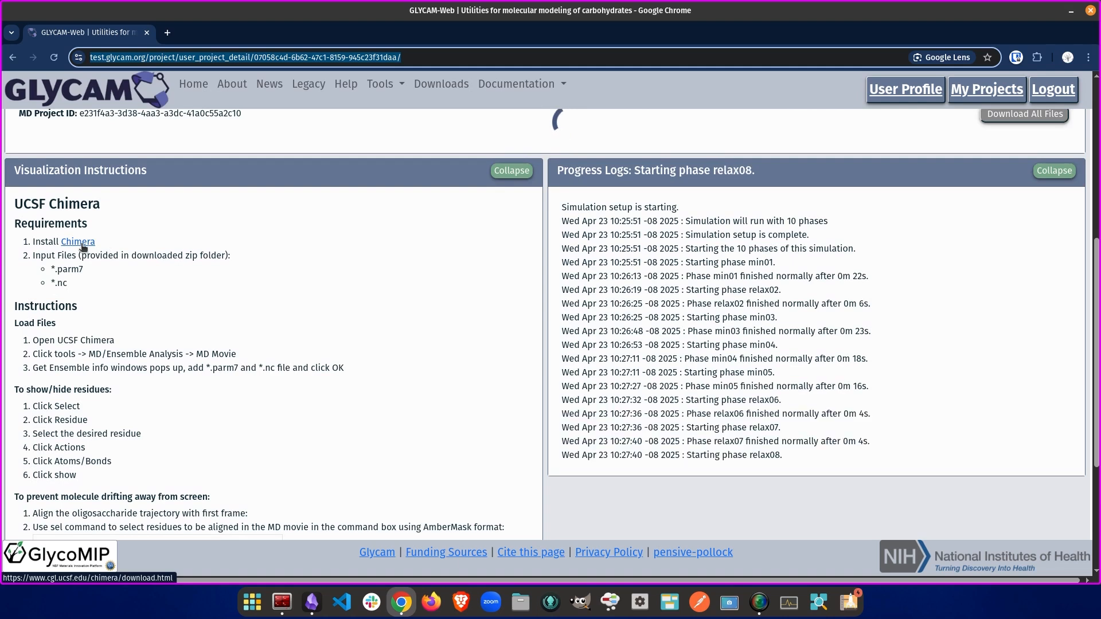
{"action": "scroll", "coordinate": [243, 263], "scroll_direction": "down", "scroll_amount": 3}
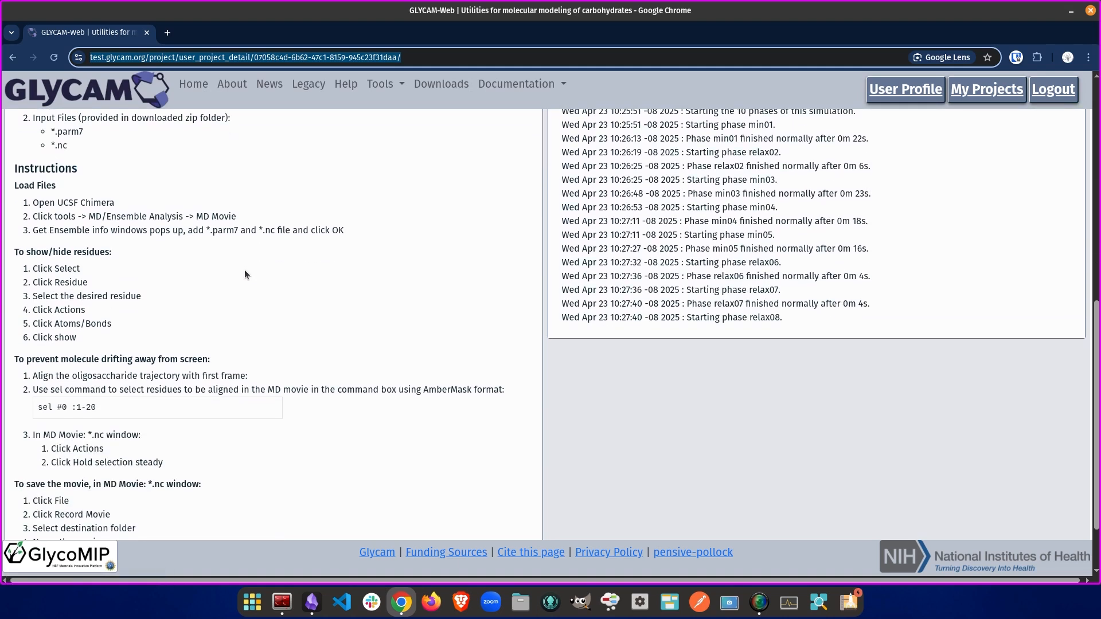
{"action": "scroll", "coordinate": [243, 271], "scroll_direction": "down", "scroll_amount": 2}
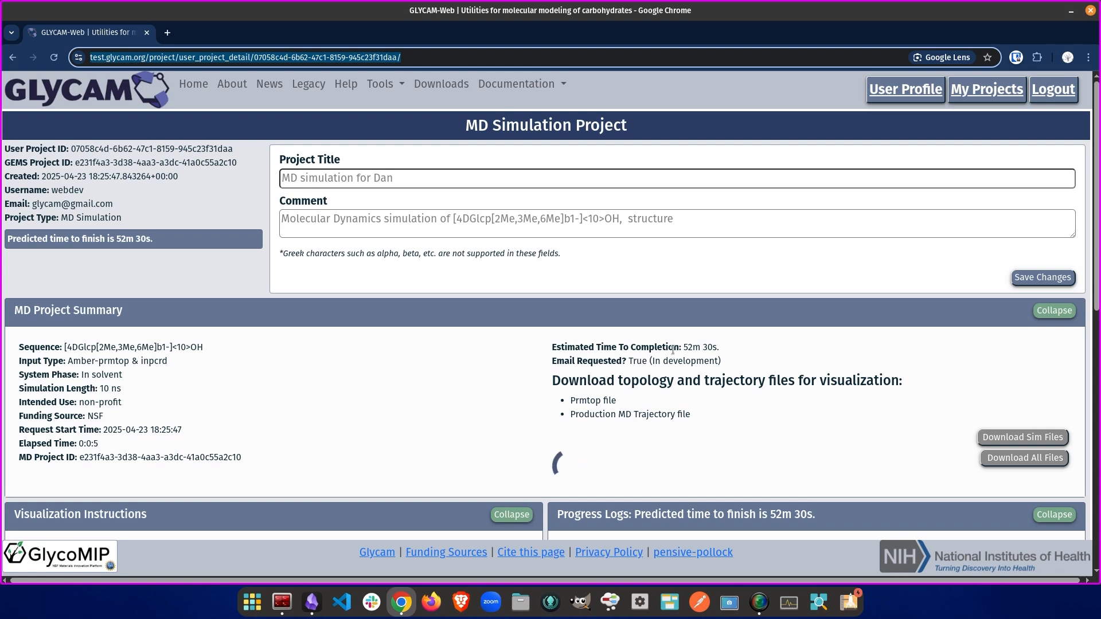
{"action": "left_click_drag", "start_coordinate": [718, 347], "coordinate": [682, 349]}
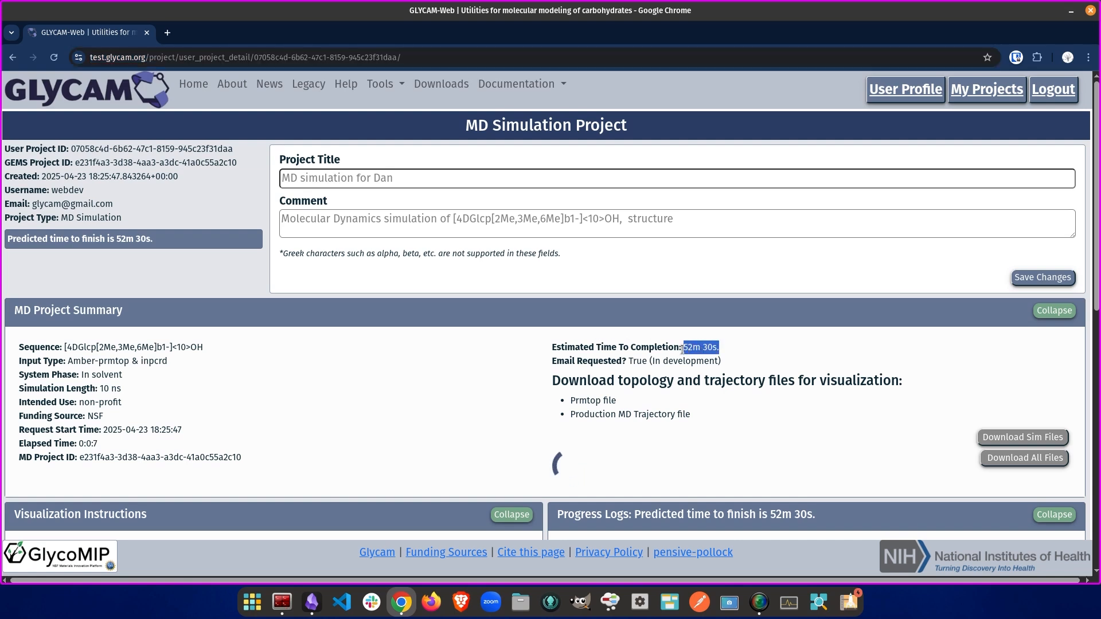
{"action": "left_click", "coordinate": [390, 390]}
View the MD simulation listed under the newest [4DGlcp[2Me,3Me,6Me]b1-]<10>OH entry among the user's PB projects
{"action": "left_click", "coordinate": [984, 92]}
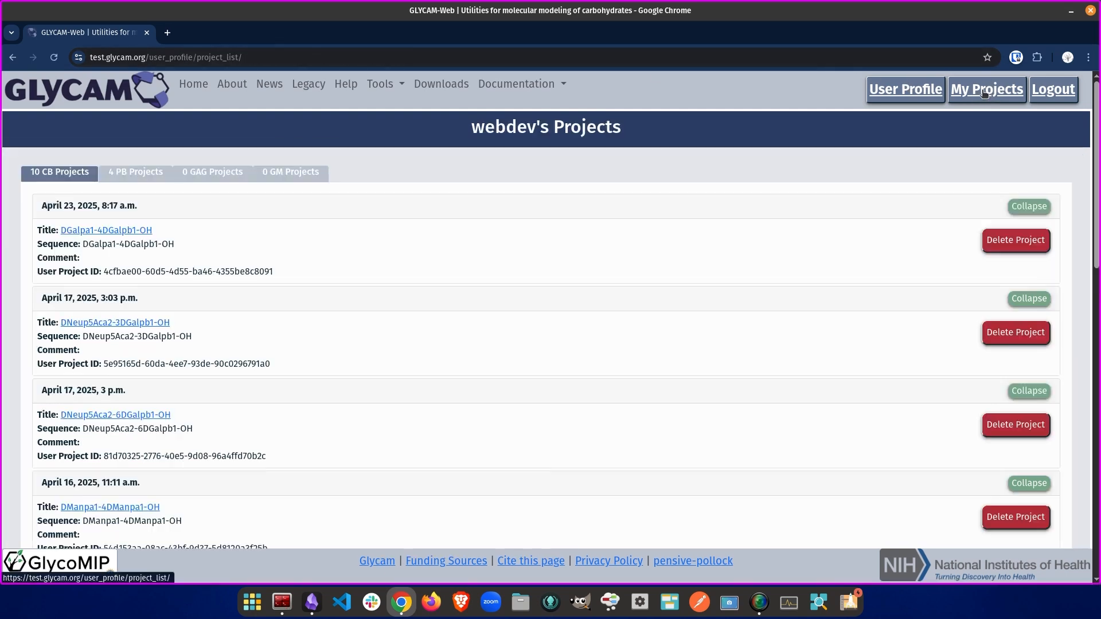
{"action": "left_click", "coordinate": [138, 174]}
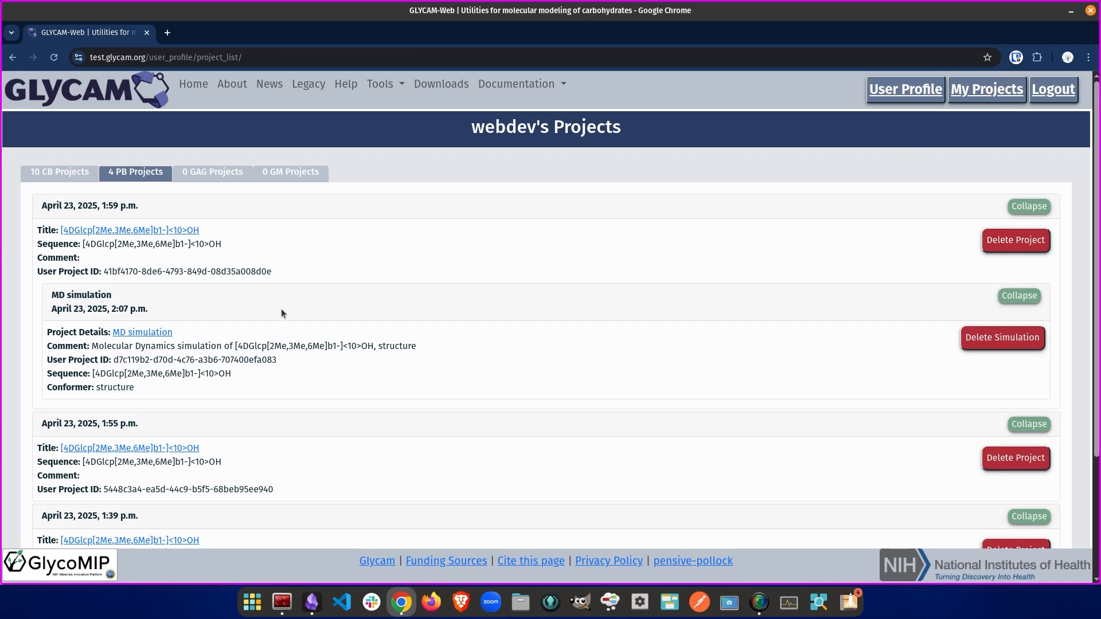
{"action": "left_click", "coordinate": [151, 335]}
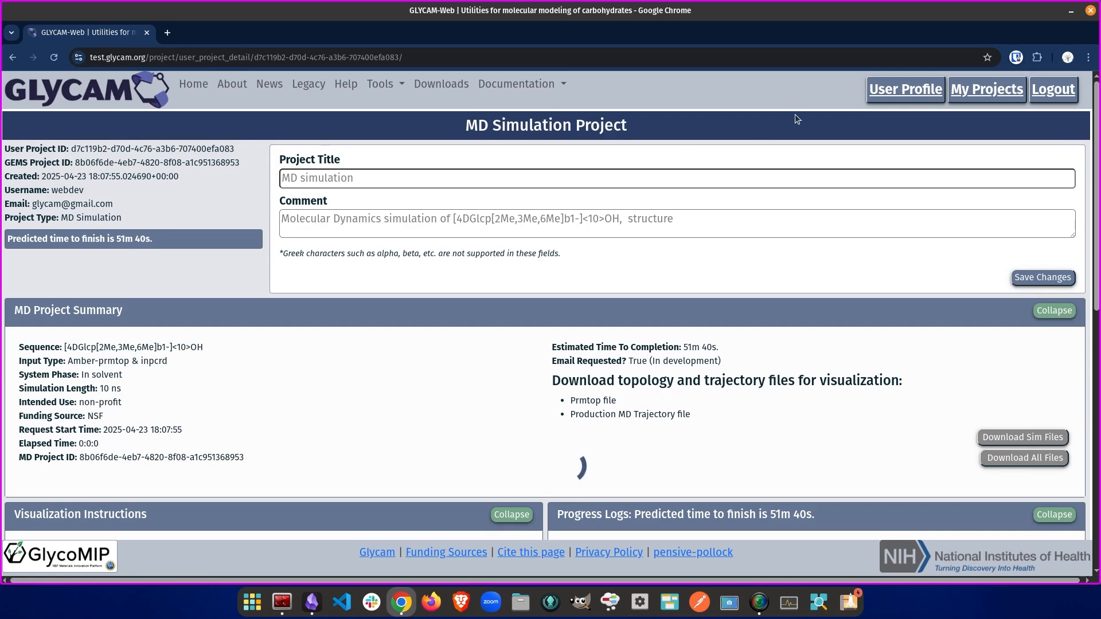
Open the MD simulation of the DManpa1-4DManpa1-OH project from April 16, 2025, in the user's CB projects
{"action": "left_click", "coordinate": [984, 91]}
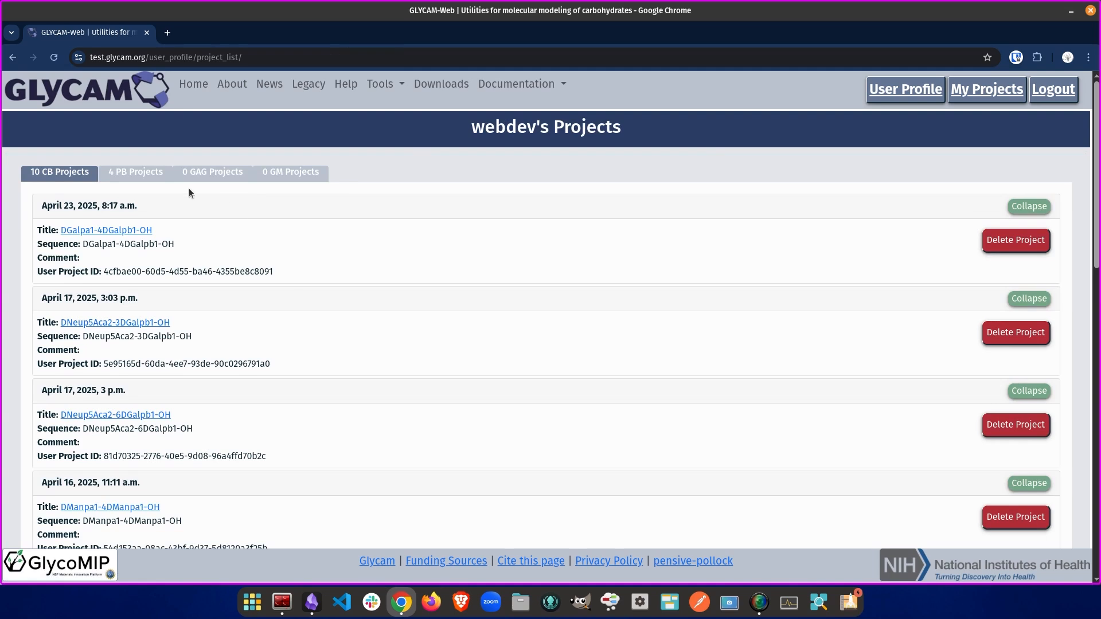
{"action": "scroll", "coordinate": [195, 391], "scroll_direction": "down", "scroll_amount": 3}
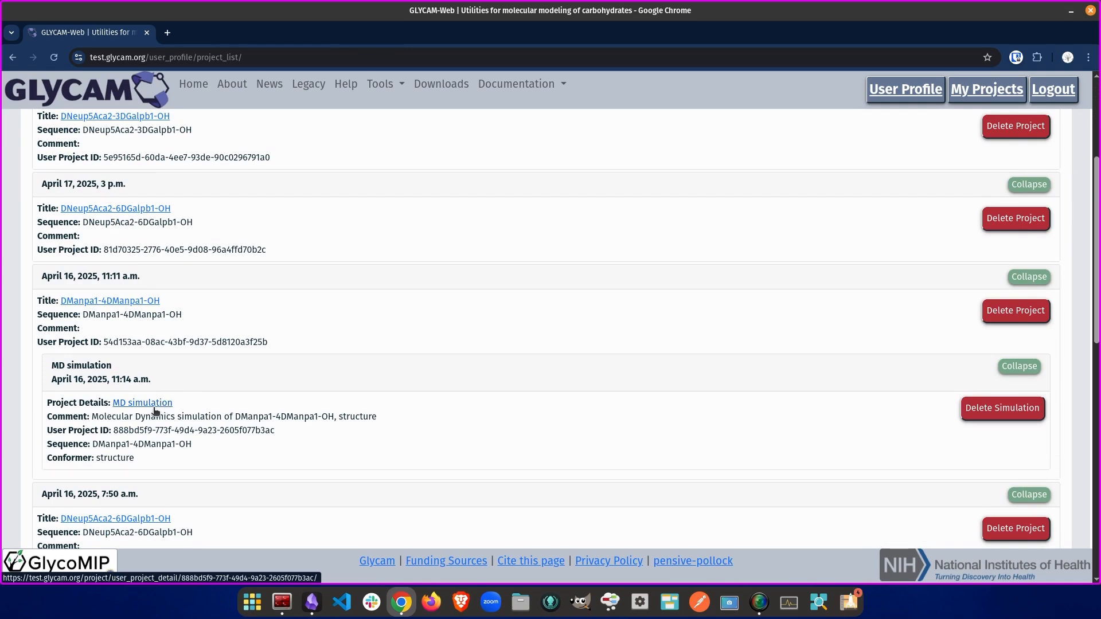
{"action": "left_click", "coordinate": [154, 405]}
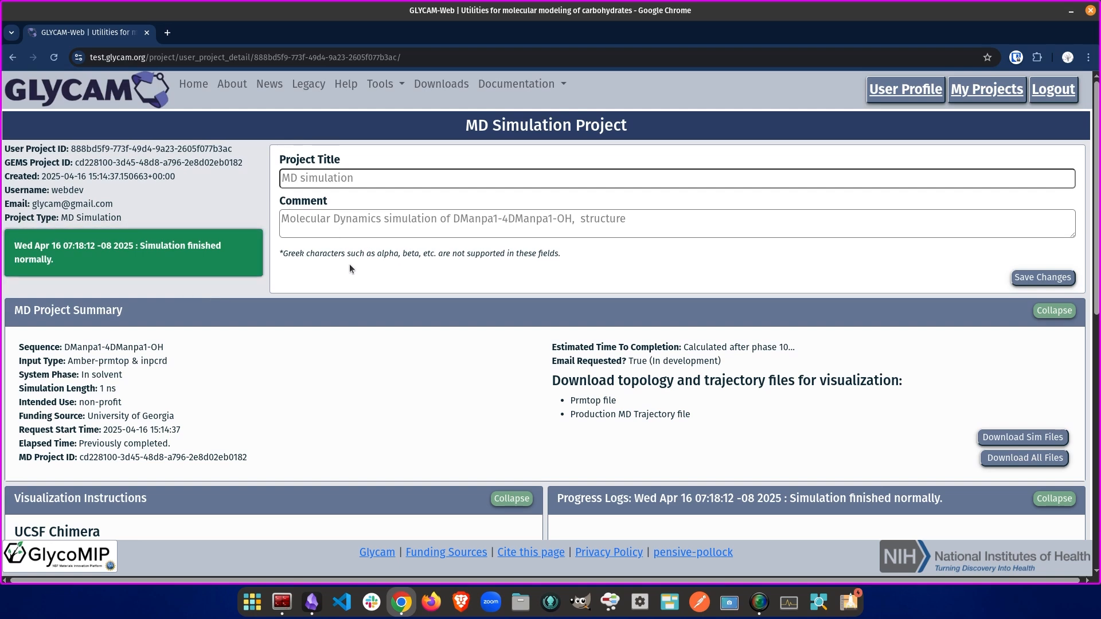
Examine the DManpa1-4DManpa1-OH simulation's status, project summary, download options, Chimera instructions and progress logs, including the produ10 phase
{"action": "scroll", "coordinate": [289, 310], "scroll_direction": "down", "scroll_amount": 3}
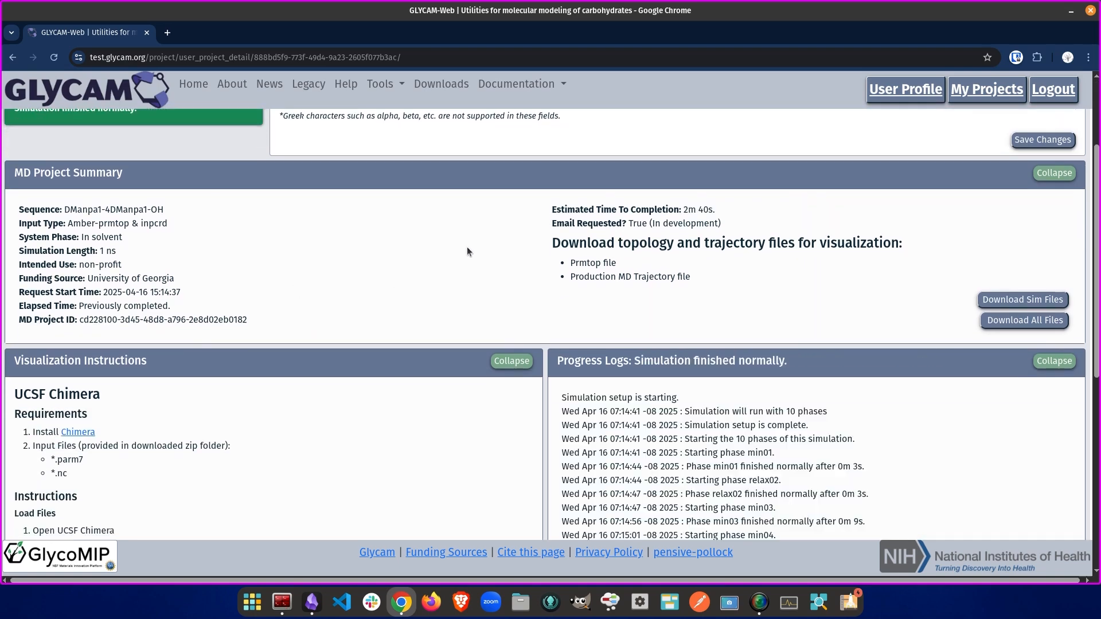
{"action": "scroll", "coordinate": [469, 292], "scroll_direction": "down", "scroll_amount": 3}
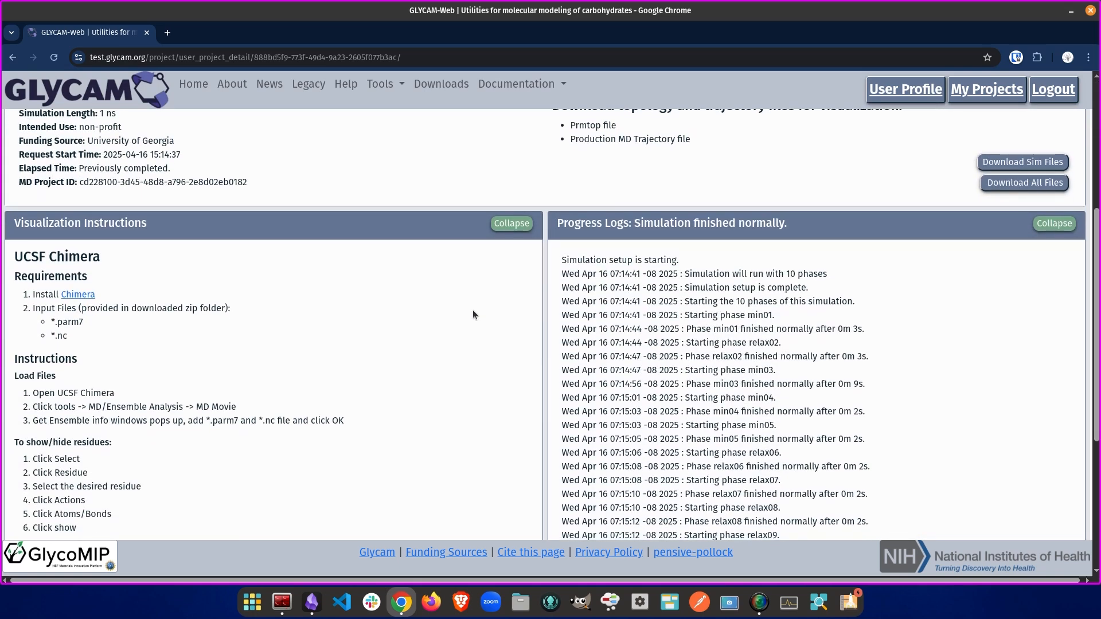
{"action": "scroll", "coordinate": [472, 310], "scroll_direction": "up", "scroll_amount": 6}
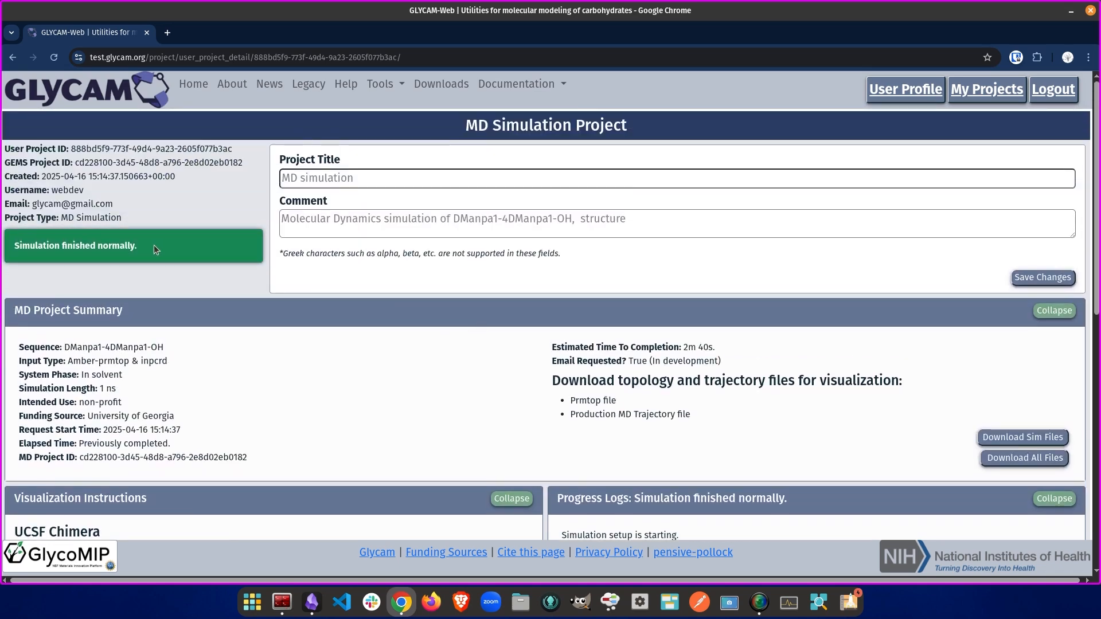
{"action": "scroll", "coordinate": [285, 334], "scroll_direction": "down", "scroll_amount": 1}
{"action": "scroll", "coordinate": [286, 336], "scroll_direction": "down", "scroll_amount": 7}
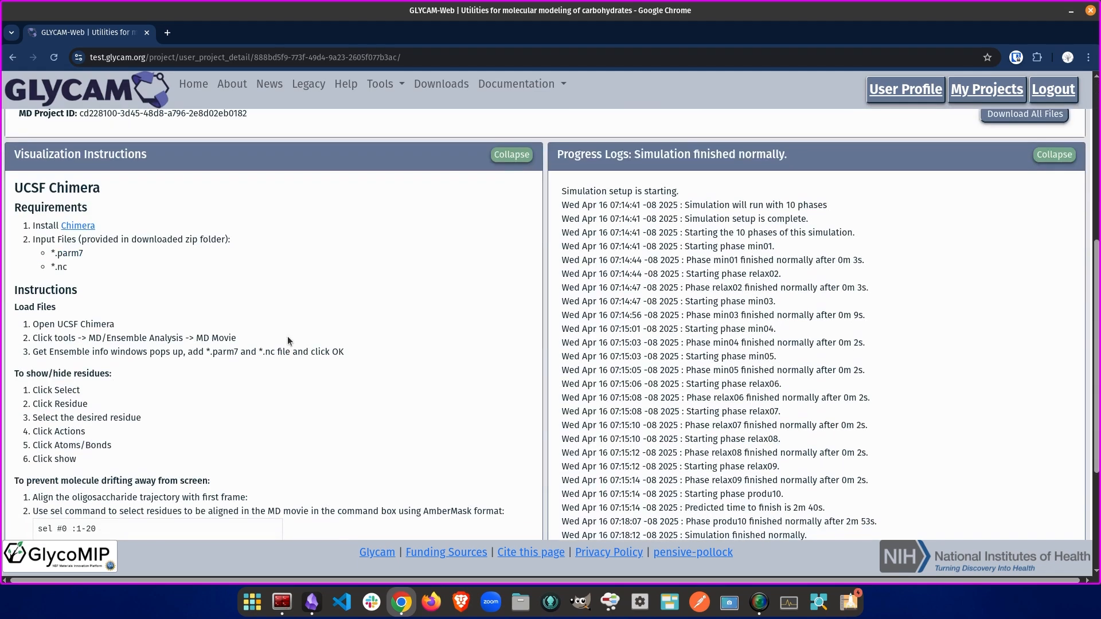
{"action": "scroll", "coordinate": [293, 342], "scroll_direction": "down", "scroll_amount": 3}
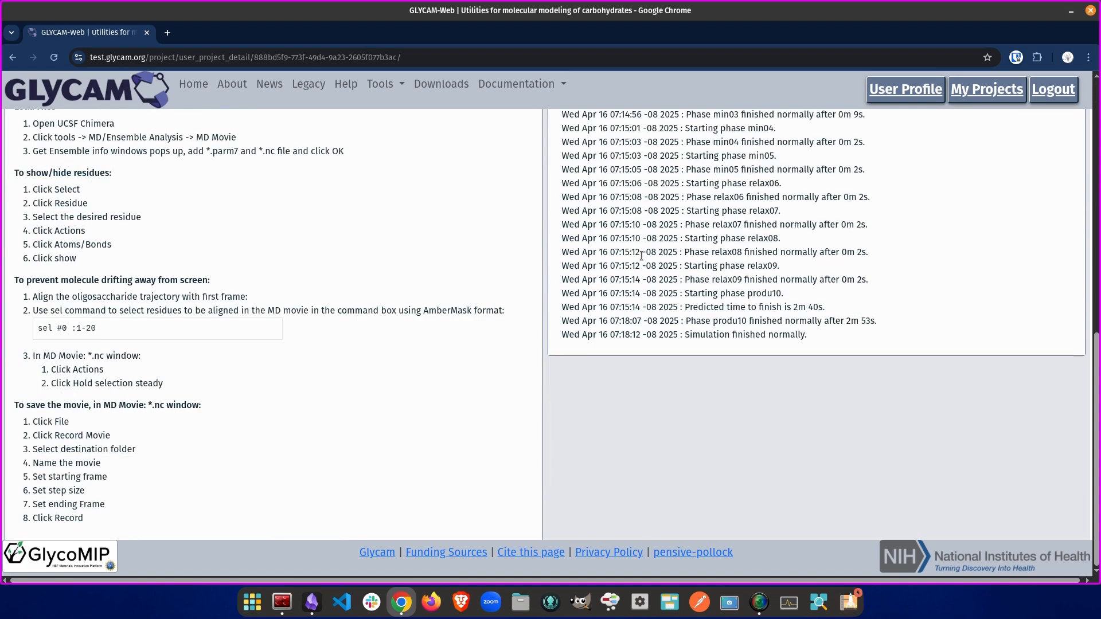
{"action": "scroll", "coordinate": [689, 327], "scroll_direction": "up", "scroll_amount": 3}
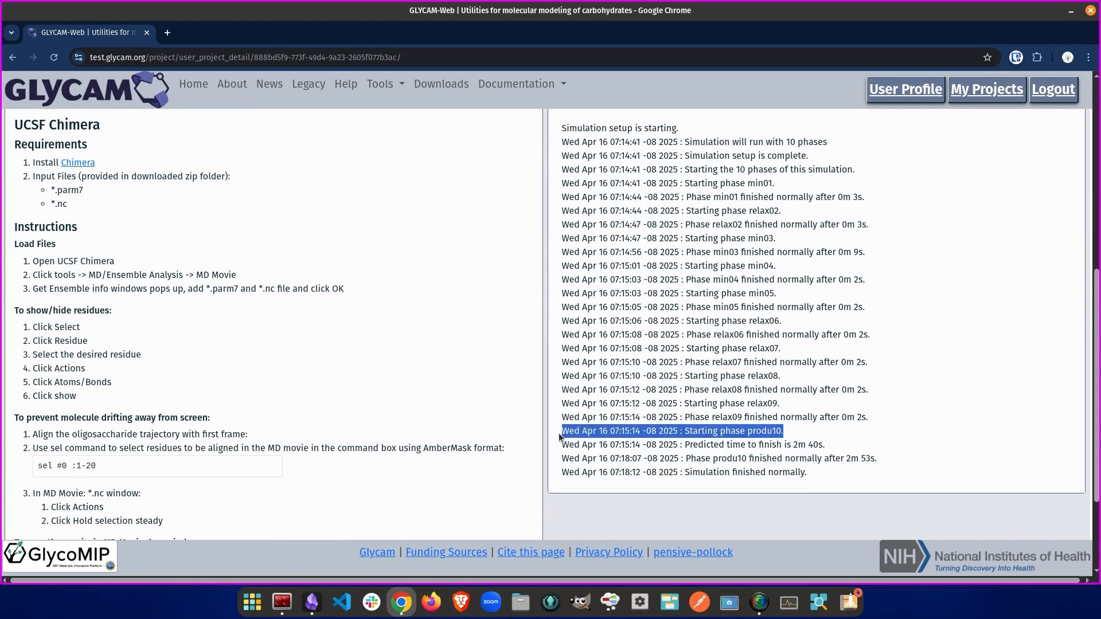
{"action": "scroll", "coordinate": [559, 437], "scroll_direction": "up", "scroll_amount": 7}
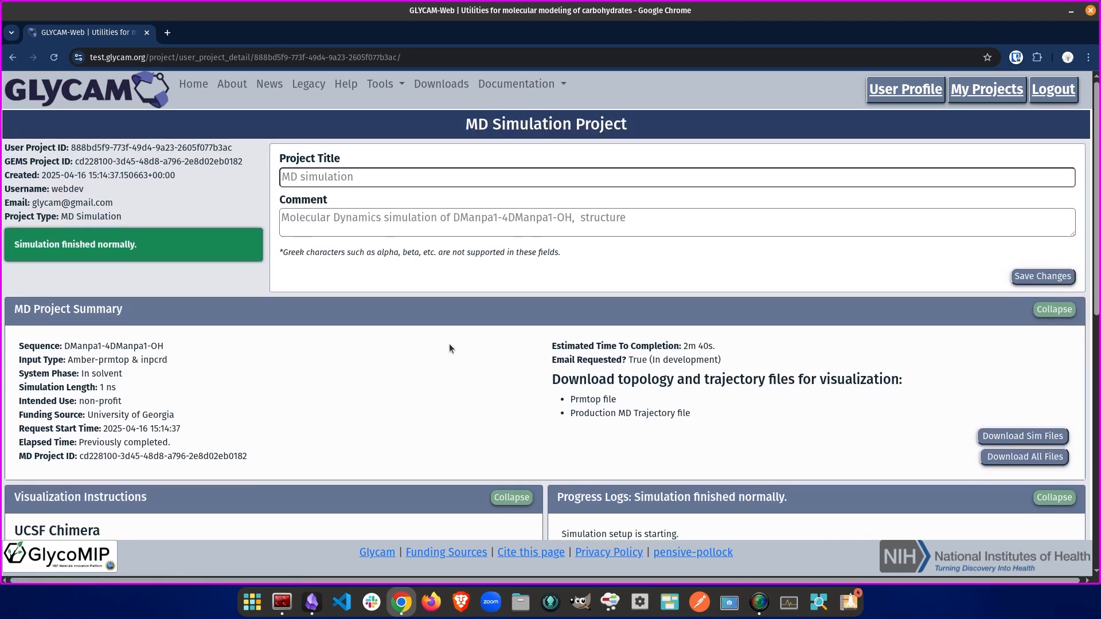
{"action": "scroll", "coordinate": [436, 349], "scroll_direction": "down", "scroll_amount": 6}
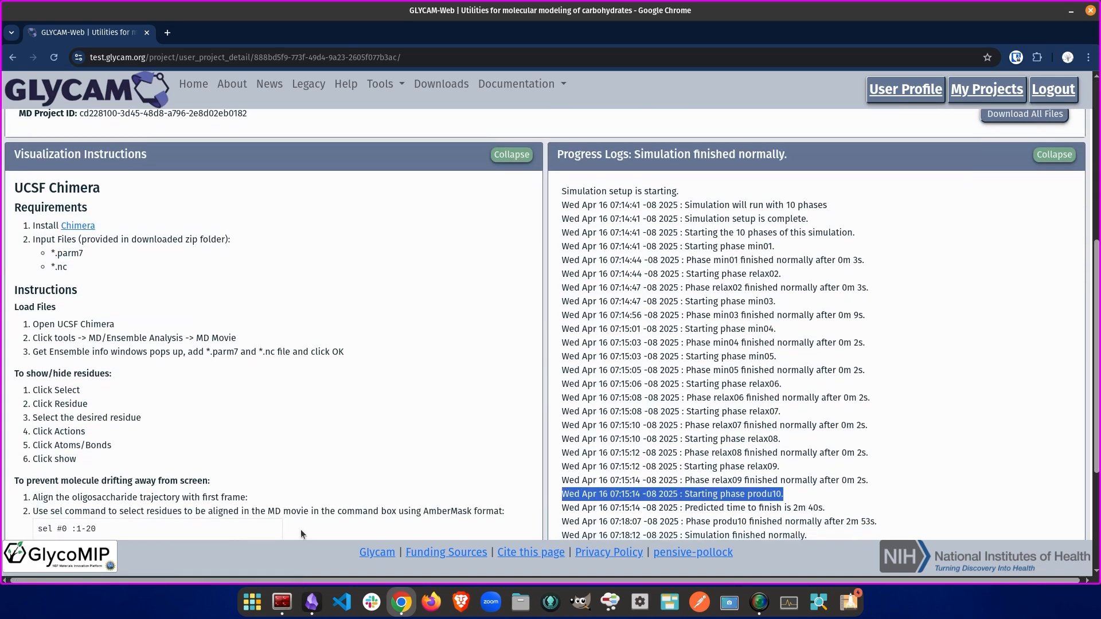
{"action": "scroll", "coordinate": [297, 488], "scroll_direction": "down", "scroll_amount": 1}
{"action": "scroll", "coordinate": [342, 487], "scroll_direction": "up", "scroll_amount": 8}
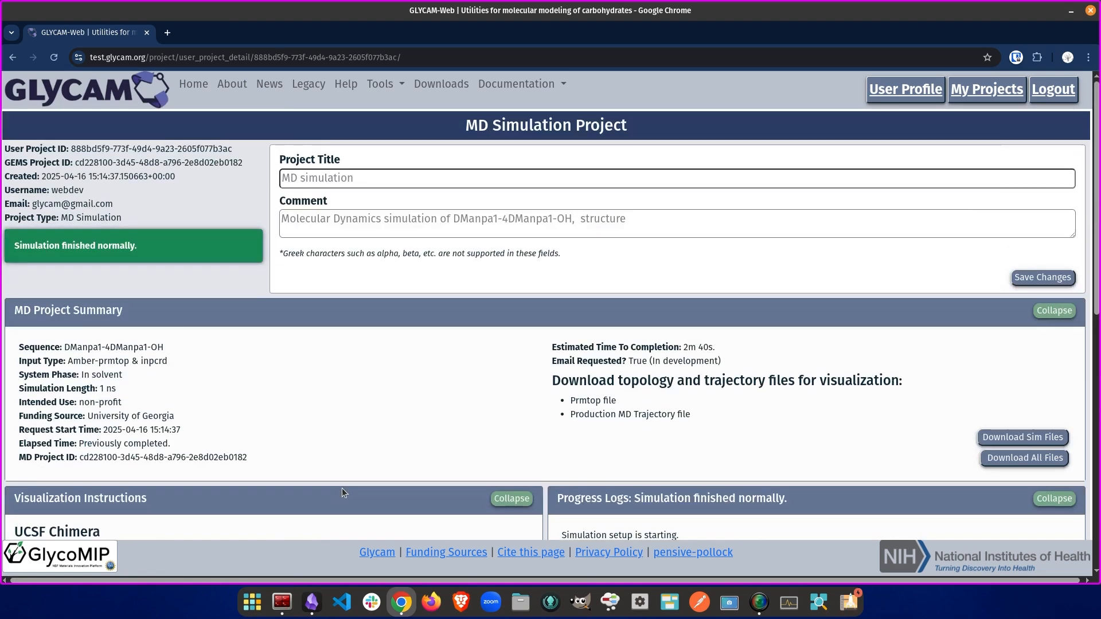